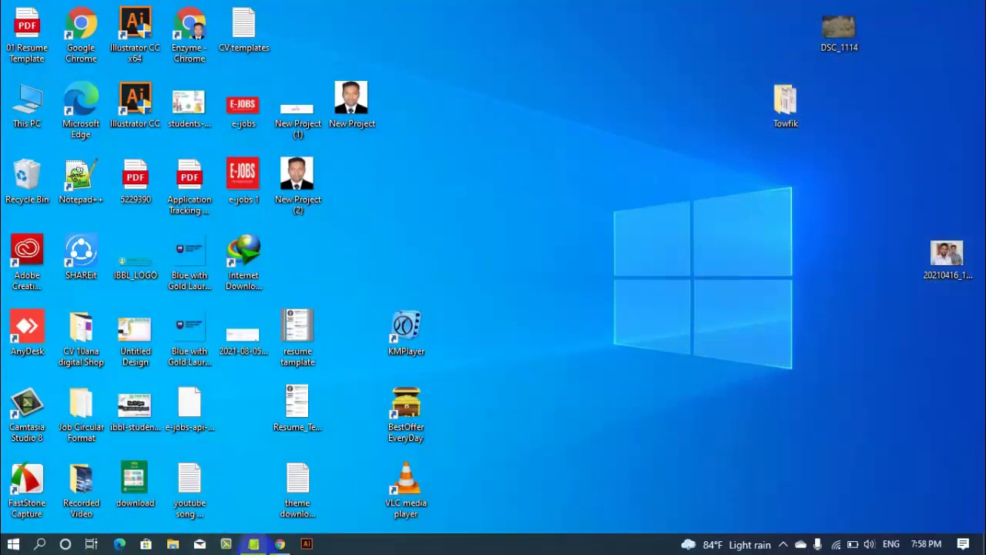
Switch to Google Chrome and make its new tab ready for a web address.
{"action": "left_click", "coordinate": [281, 545]}
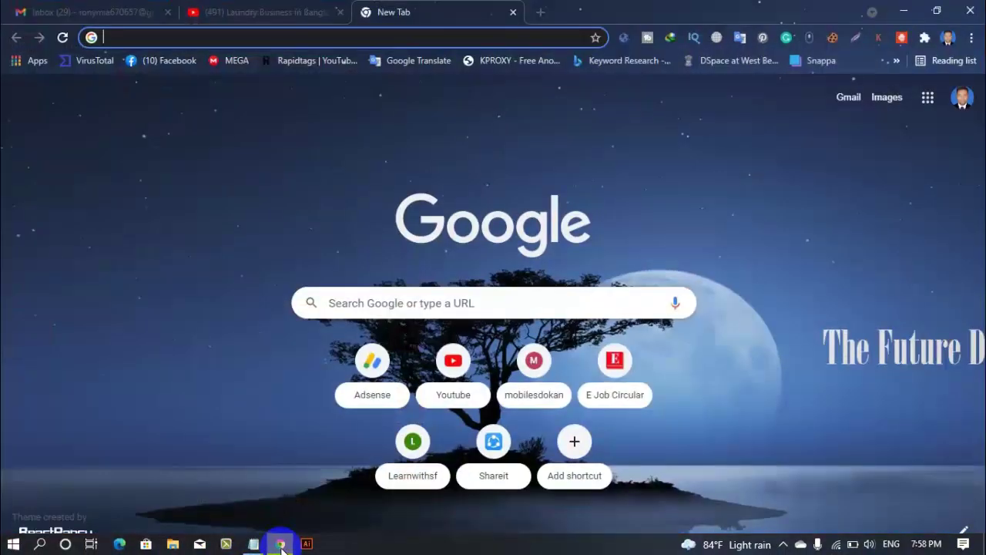
{"action": "left_click", "coordinate": [707, 546]}
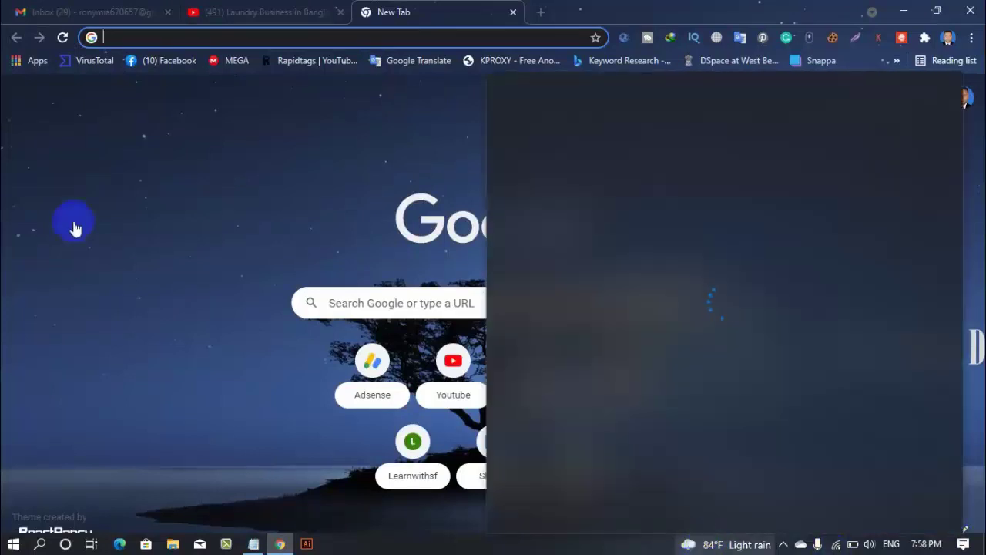
{"action": "left_click", "coordinate": [145, 200]}
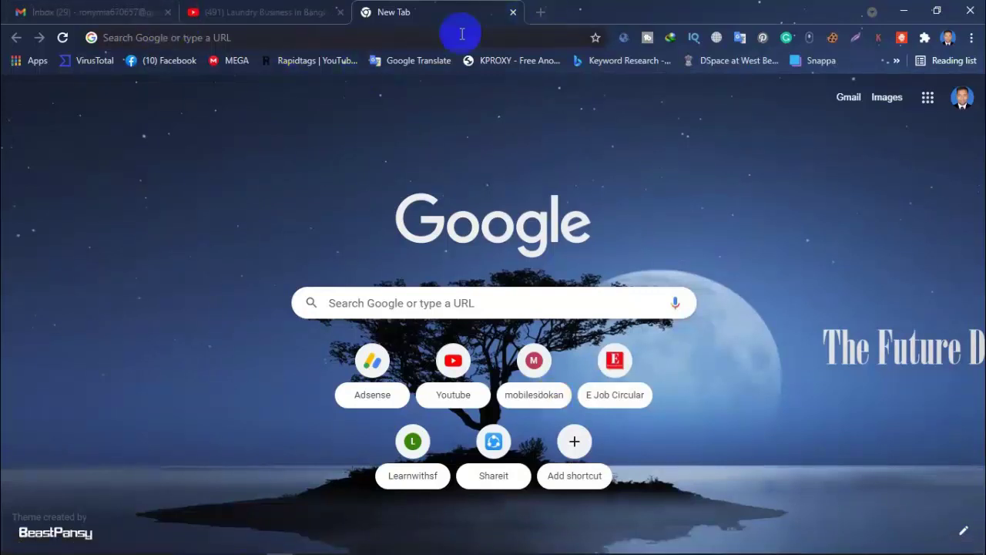
{"action": "left_click", "coordinate": [264, 35]}
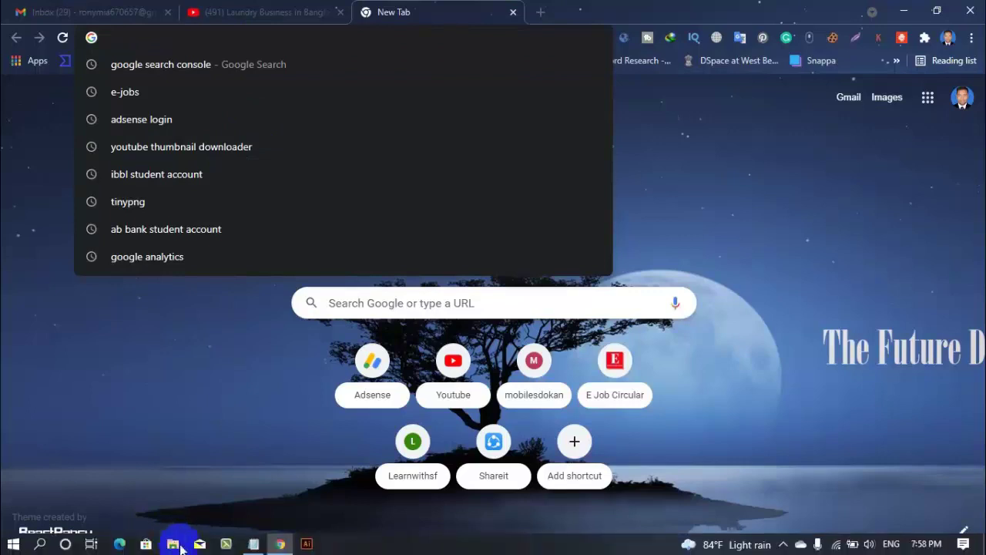
{"action": "left_click", "coordinate": [253, 544]}
{"action": "left_click_drag", "start_coordinate": [292, 109], "coordinate": [33, 115]}
{"action": "right_click", "coordinate": [88, 97]}
{"action": "left_click", "coordinate": [159, 154]}
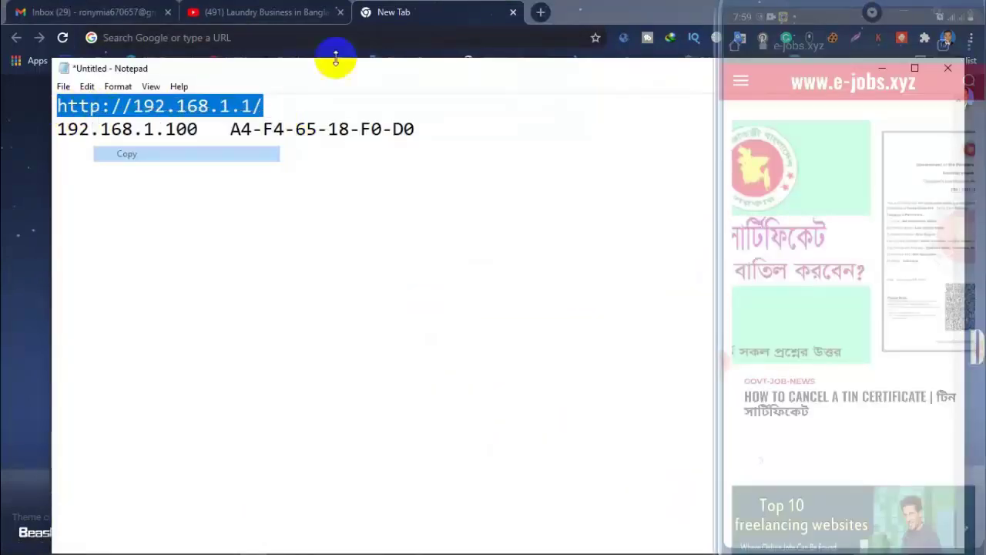
{"action": "right_click", "coordinate": [330, 34]}
{"action": "left_click", "coordinate": [365, 130]}
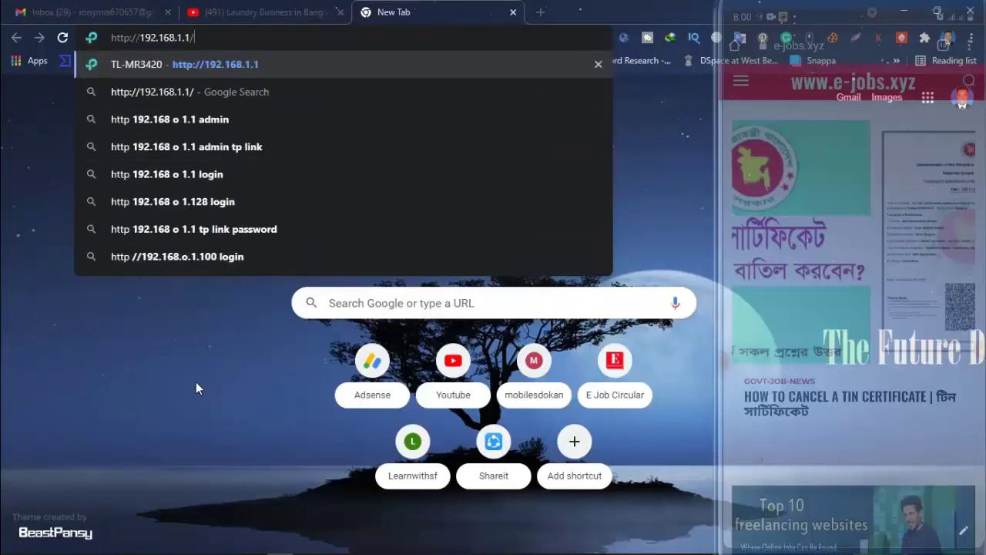
{"action": "left_click", "coordinate": [193, 36]}
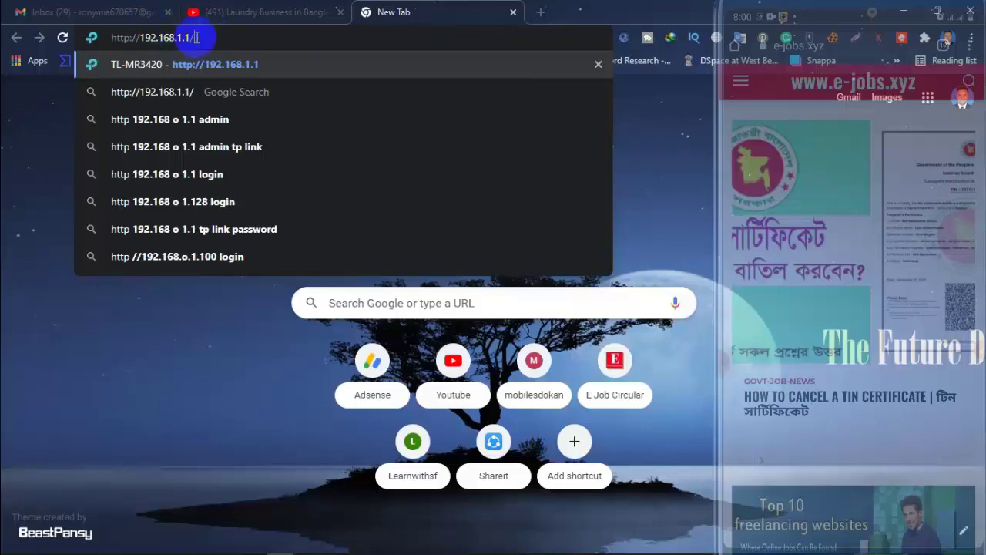
{"action": "left_click", "coordinate": [26, 172]}
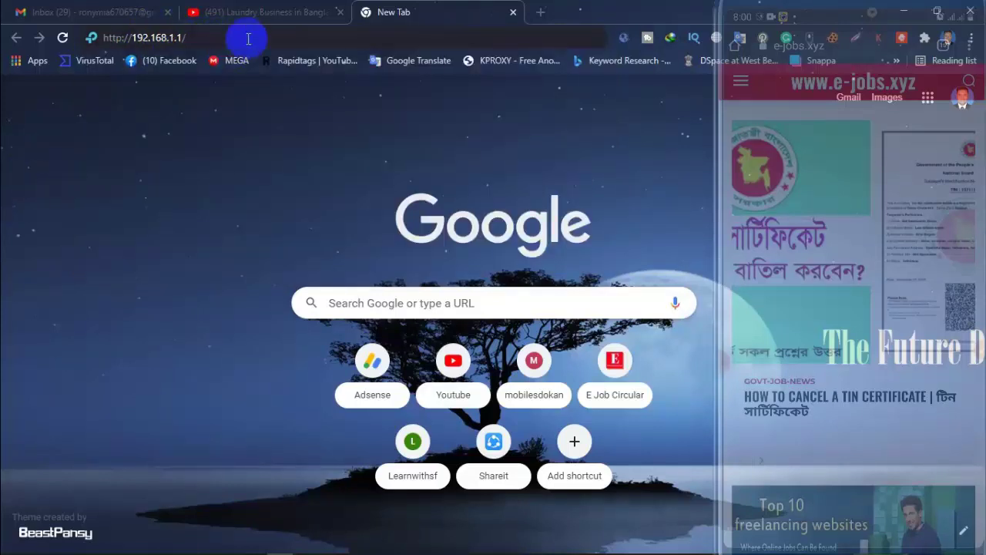
{"action": "left_click", "coordinate": [174, 37]}
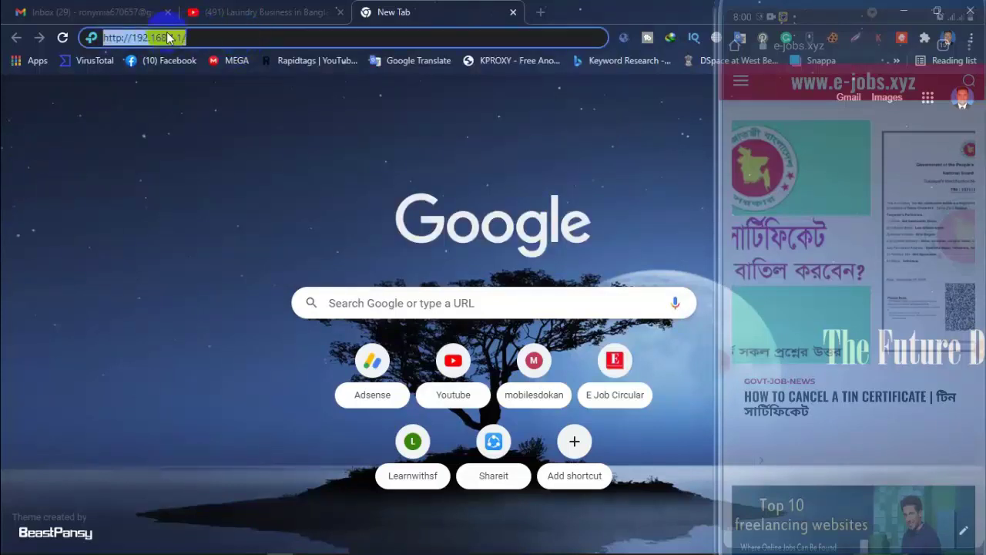
{"action": "key", "text": "Return"}
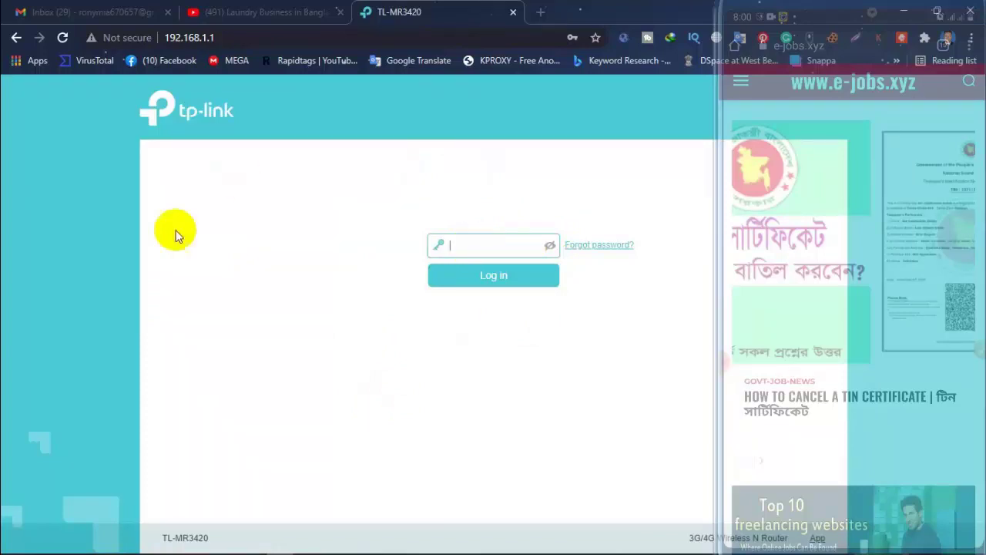
Fill the router's password field with the saved login that has no username and log in.
{"action": "left_click", "coordinate": [489, 238]}
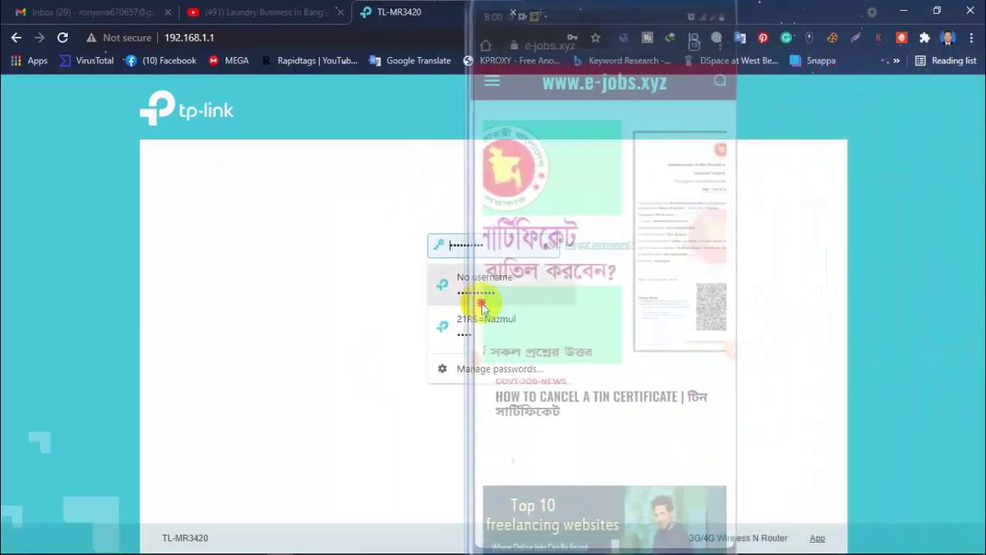
{"action": "left_click", "coordinate": [484, 283]}
{"action": "left_click", "coordinate": [522, 280]}
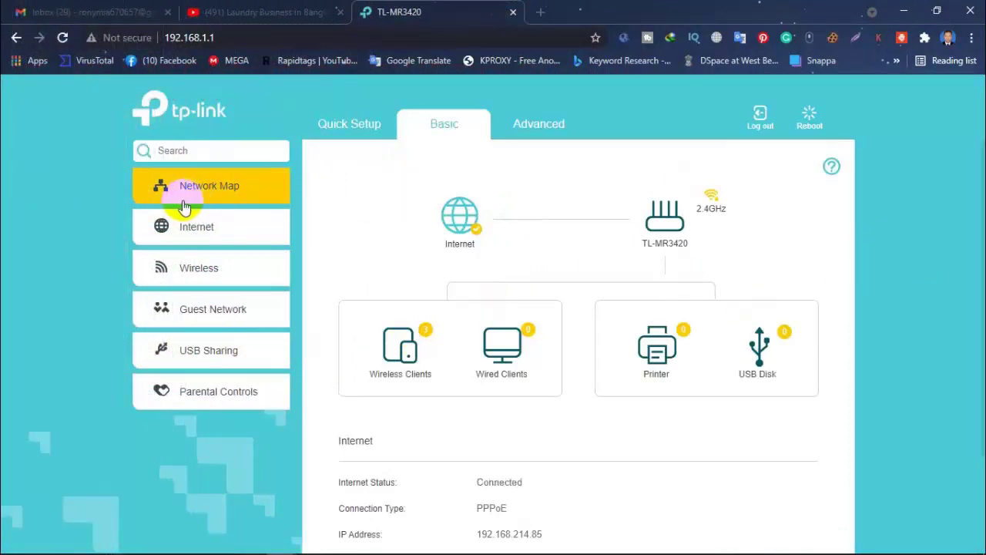
Display the list of wireless clients in the router's Network Map.
{"action": "left_click", "coordinate": [227, 185]}
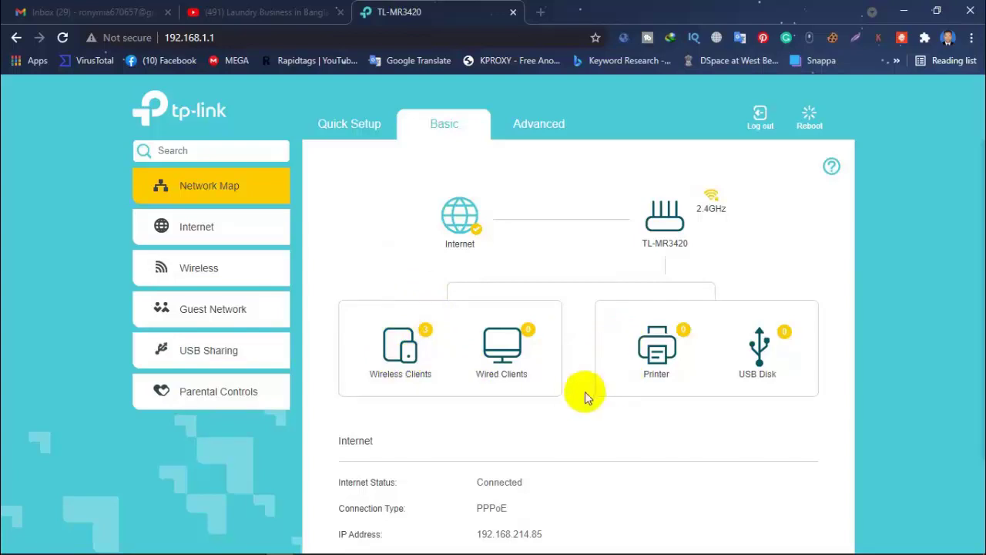
{"action": "scroll", "coordinate": [579, 401], "scroll_direction": "down", "scroll_amount": 2}
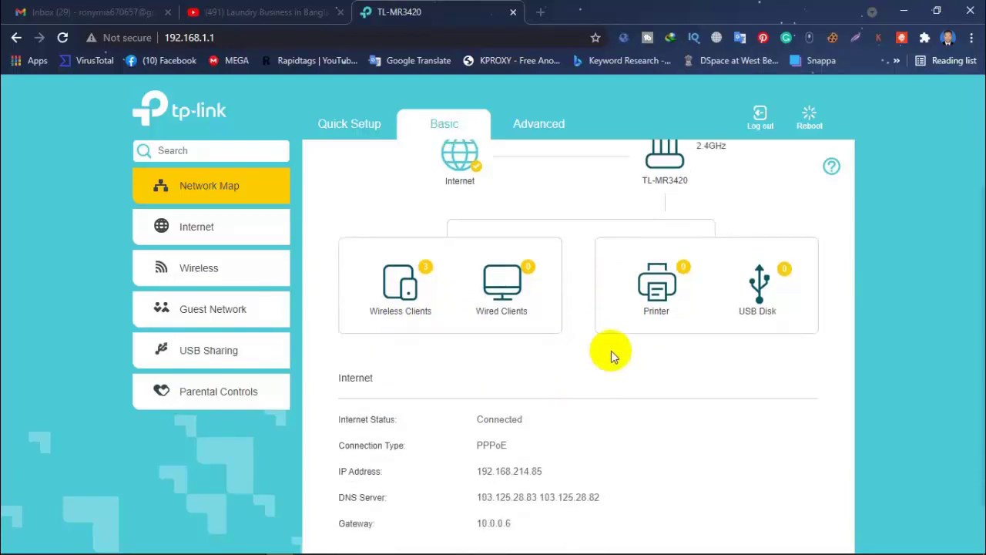
{"action": "scroll", "coordinate": [376, 328], "scroll_direction": "down", "scroll_amount": 2}
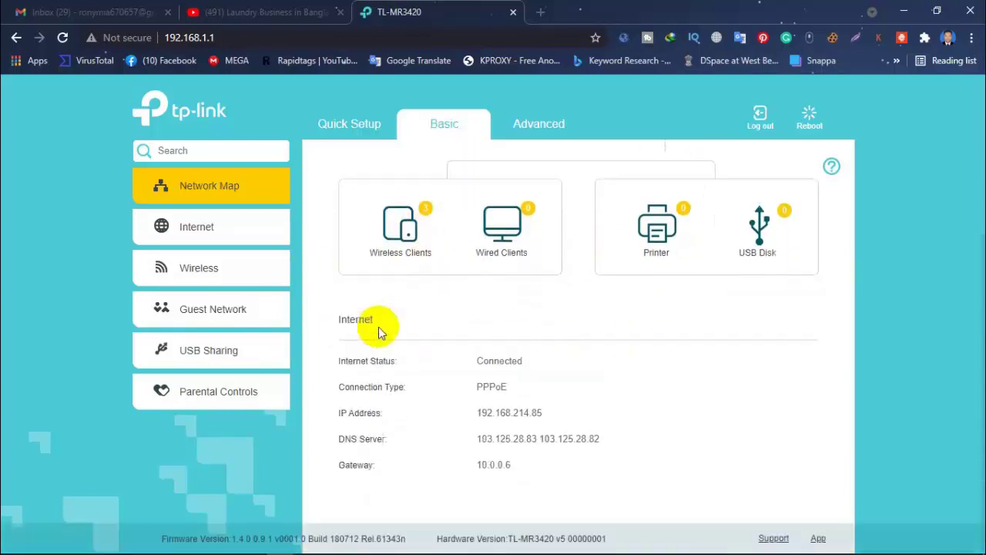
{"action": "left_click", "coordinate": [406, 229]}
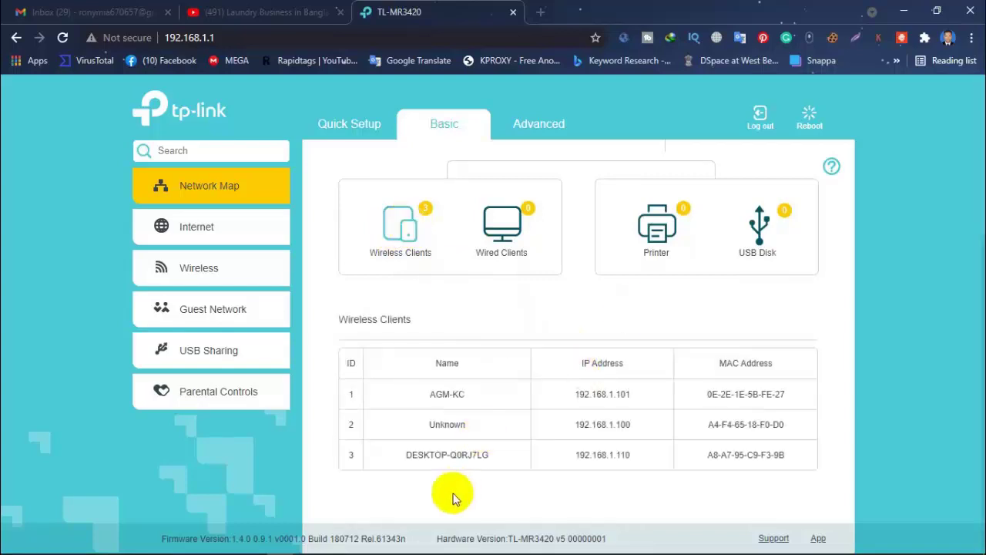
Examine the name, IP address and MAC address of each wireless client, especially the device named Unknown.
{"action": "left_click_drag", "start_coordinate": [425, 391], "coordinate": [798, 400]}
{"action": "left_click", "coordinate": [798, 400]}
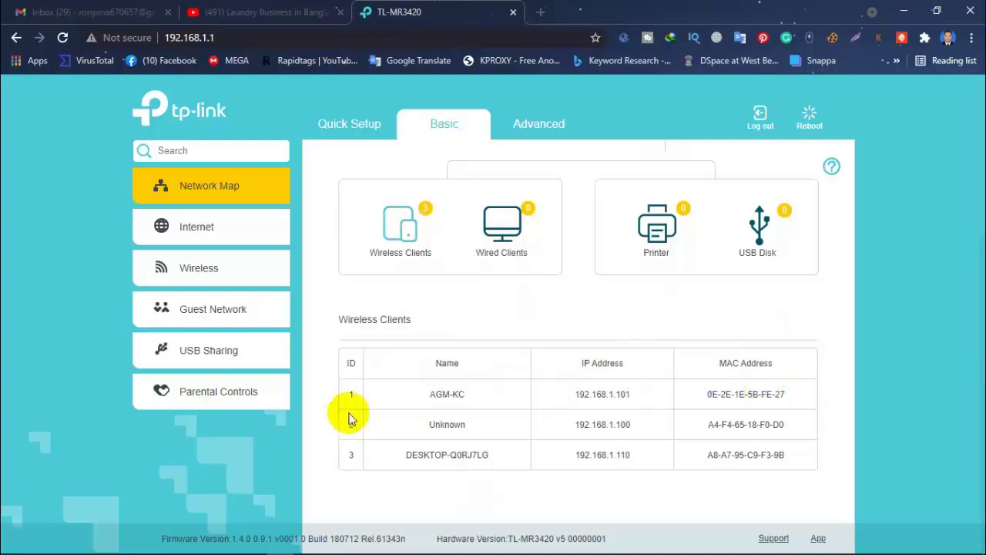
{"action": "left_click_drag", "start_coordinate": [441, 429], "coordinate": [796, 424]}
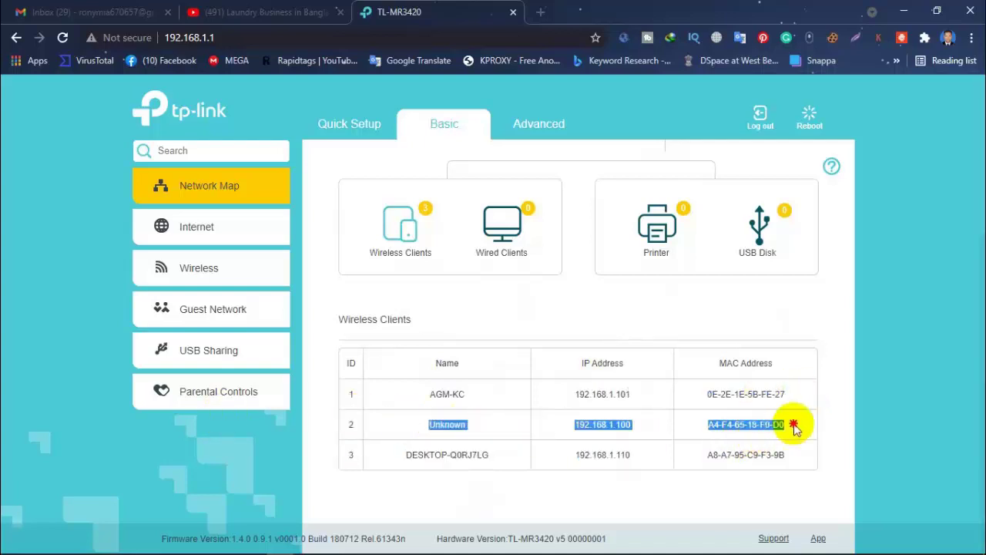
{"action": "left_click", "coordinate": [513, 481]}
{"action": "left_click_drag", "start_coordinate": [419, 476], "coordinate": [814, 447]}
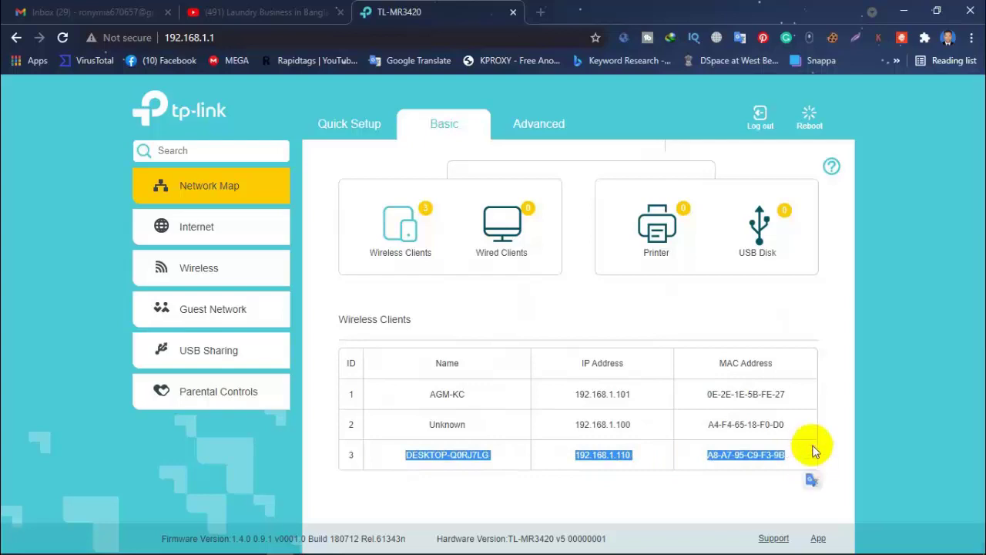
{"action": "left_click", "coordinate": [823, 356]}
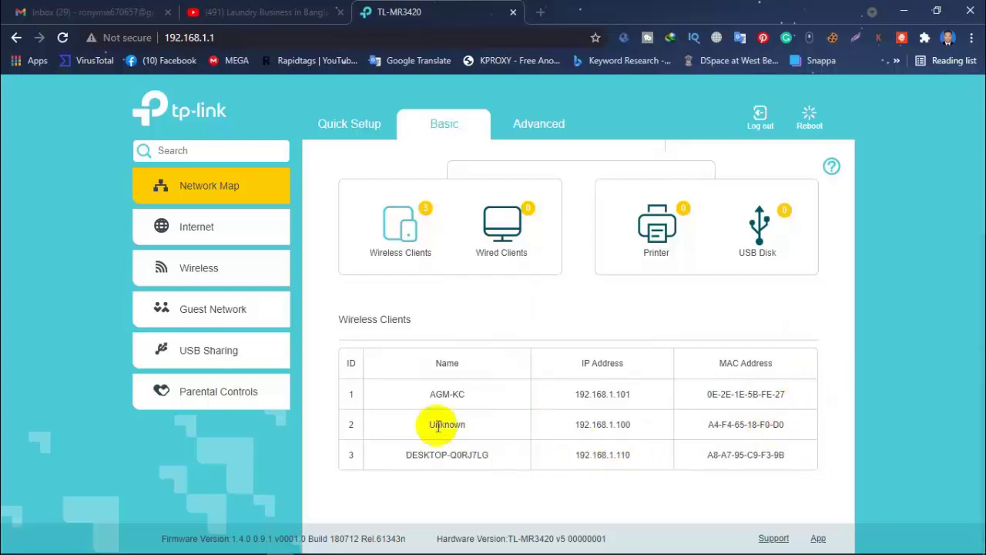
{"action": "left_click_drag", "start_coordinate": [575, 428], "coordinate": [816, 429]}
{"action": "left_click", "coordinate": [765, 429]}
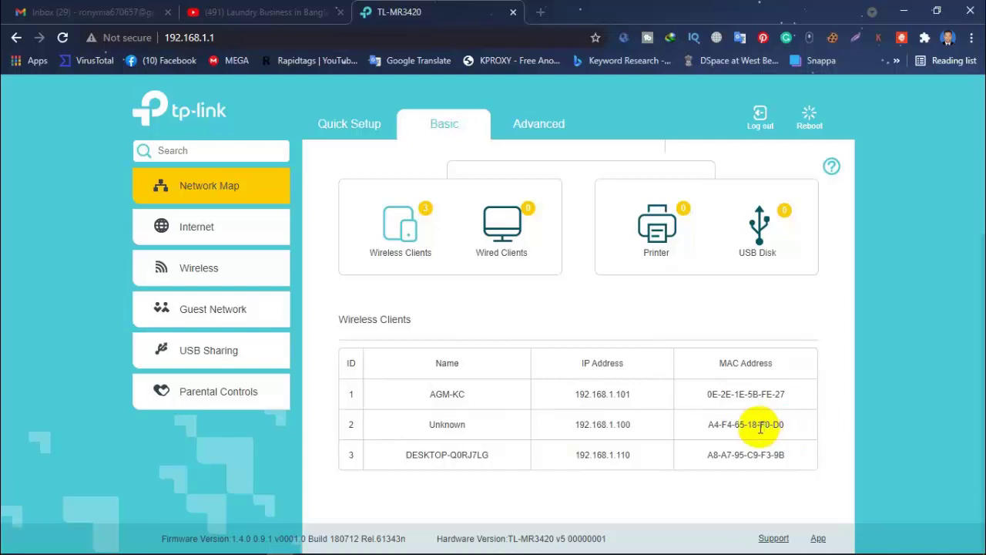
{"action": "left_click", "coordinate": [743, 423]}
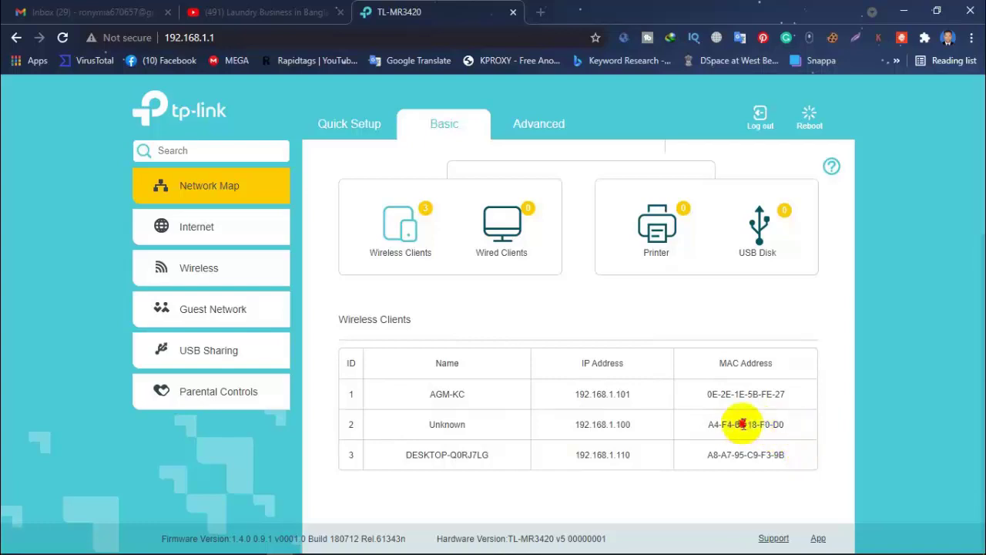
{"action": "left_click_drag", "start_coordinate": [743, 423], "coordinate": [429, 429]}
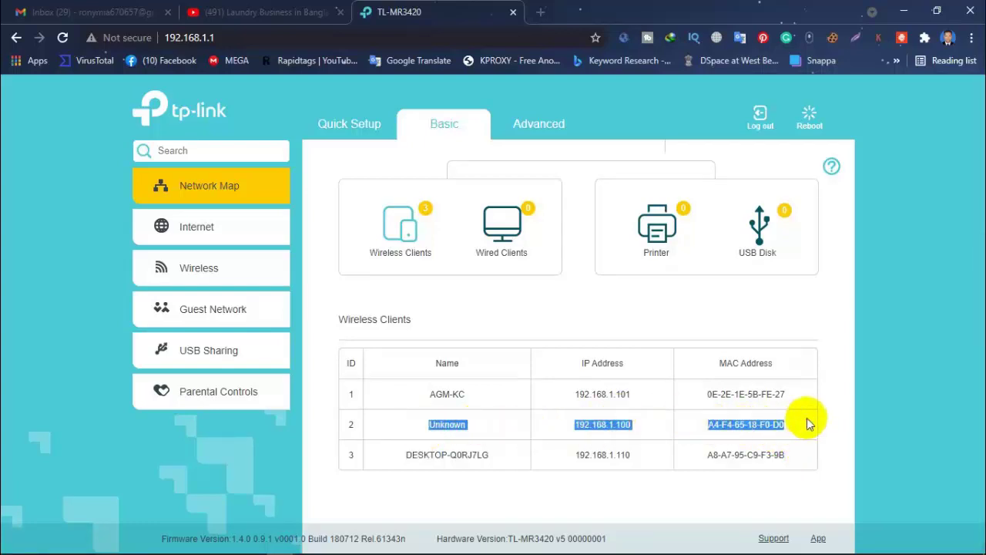
{"action": "left_click", "coordinate": [821, 375]}
{"action": "scroll", "coordinate": [795, 337], "scroll_direction": "up", "scroll_amount": 1}
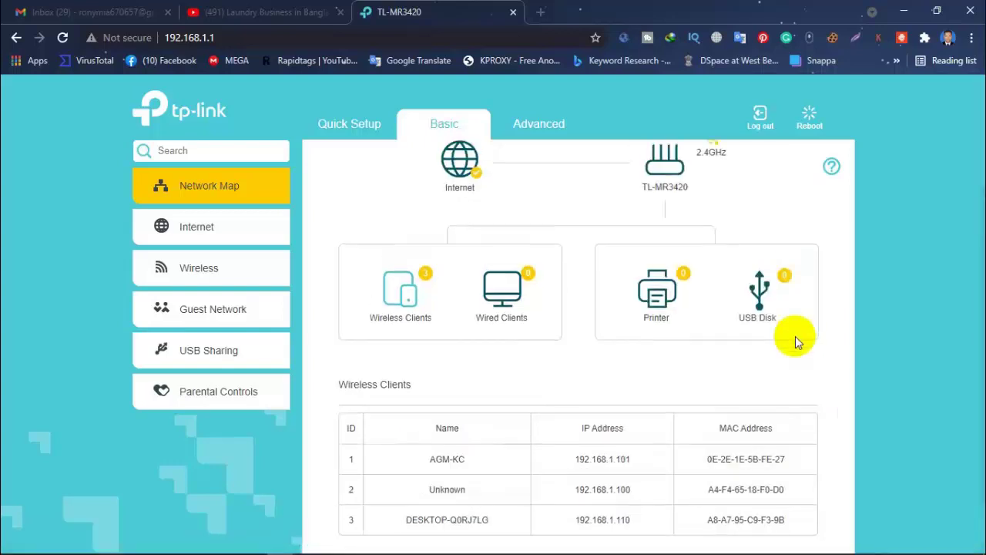
{"action": "scroll", "coordinate": [796, 358], "scroll_direction": "up", "scroll_amount": 1}
{"action": "scroll", "coordinate": [797, 361], "scroll_direction": "down", "scroll_amount": 2}
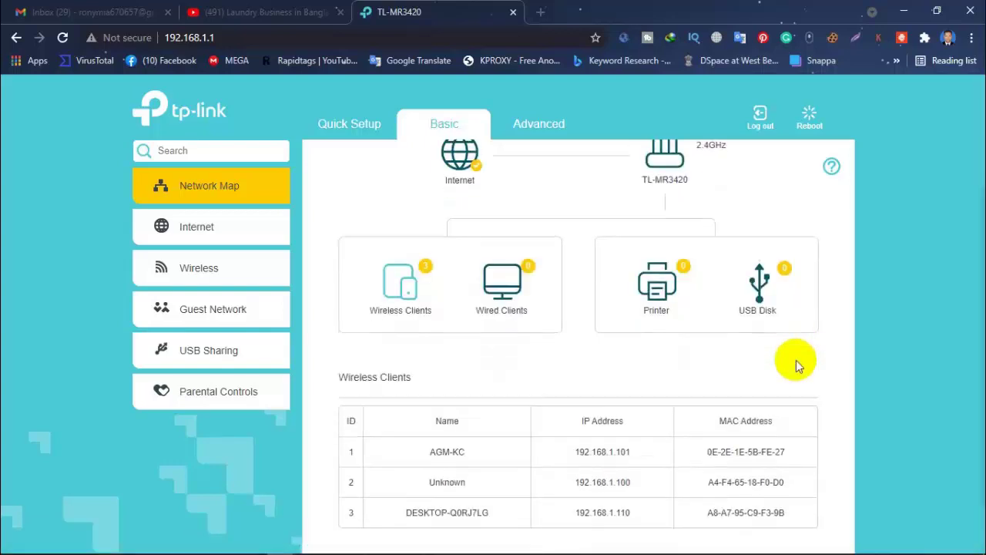
{"action": "scroll", "coordinate": [796, 359], "scroll_direction": "up", "scroll_amount": 1}
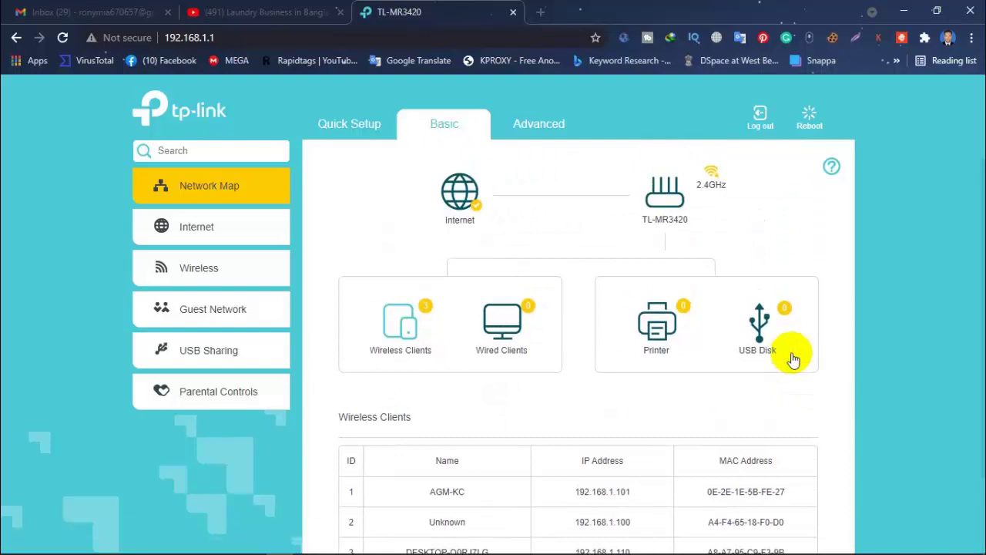
{"action": "scroll", "coordinate": [794, 359], "scroll_direction": "up", "scroll_amount": 1}
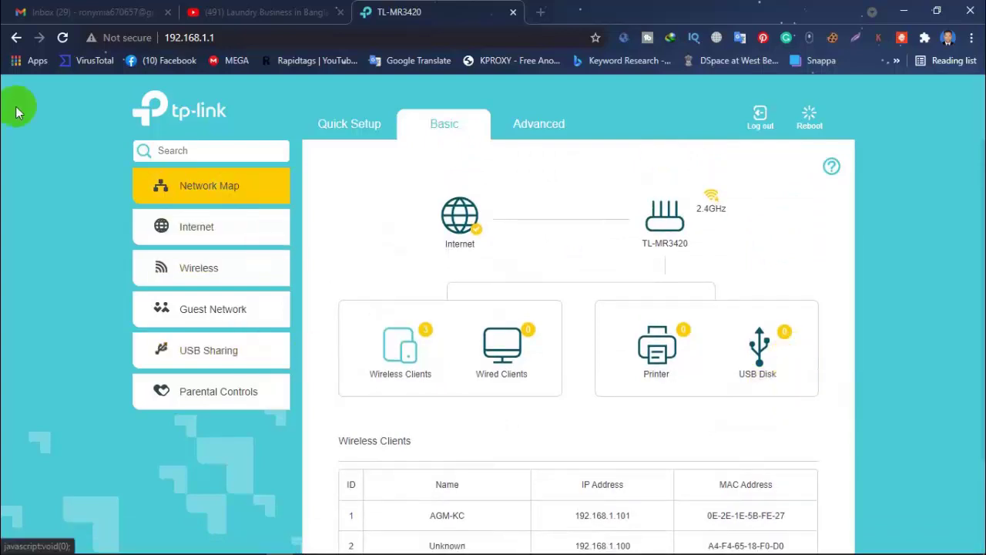
{"action": "left_click", "coordinate": [60, 159]}
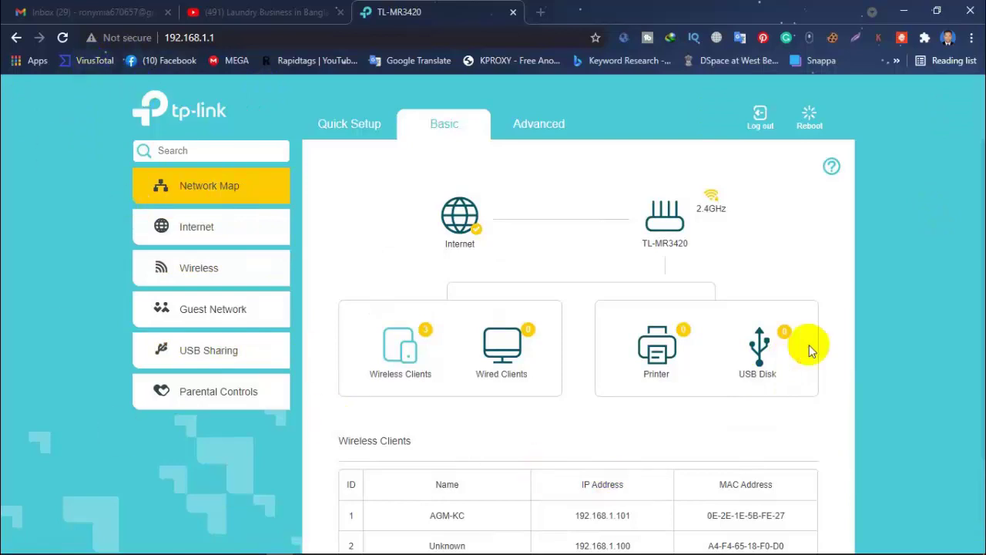
{"action": "left_click", "coordinate": [88, 271]}
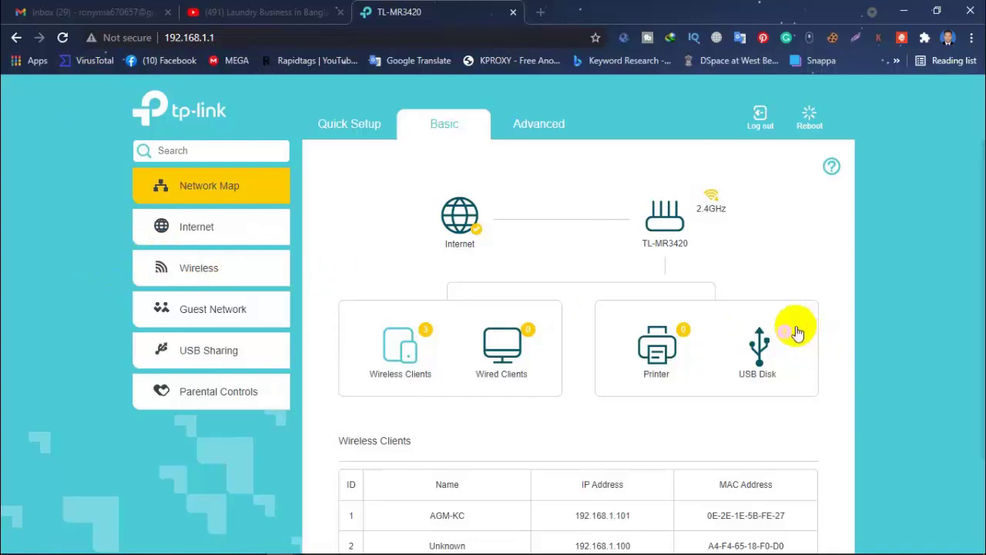
{"action": "scroll", "coordinate": [809, 323], "scroll_direction": "down", "scroll_amount": 2}
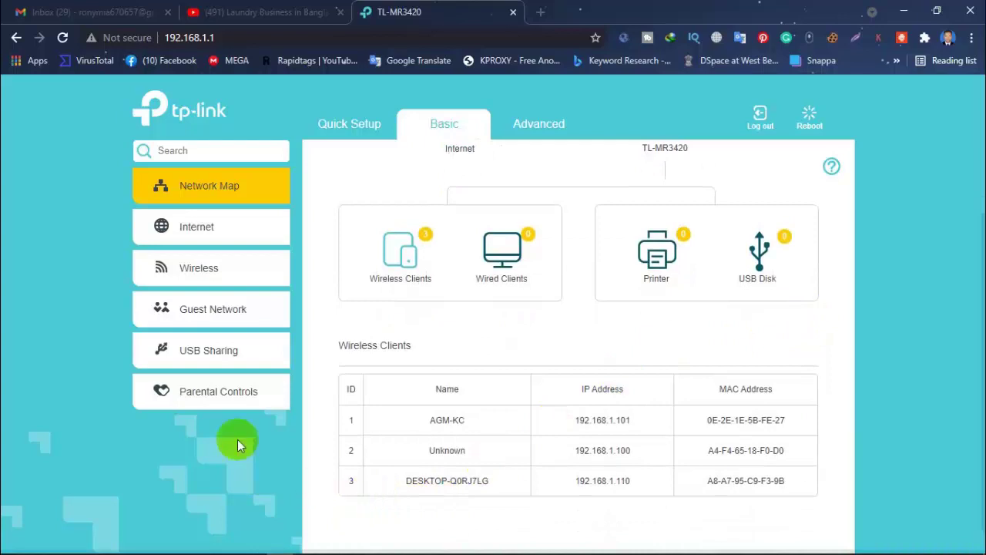
Look through the router's Parental Controls and Guest Network pages and the advanced Status and Bandwidth Control pages.
{"action": "left_click", "coordinate": [204, 399]}
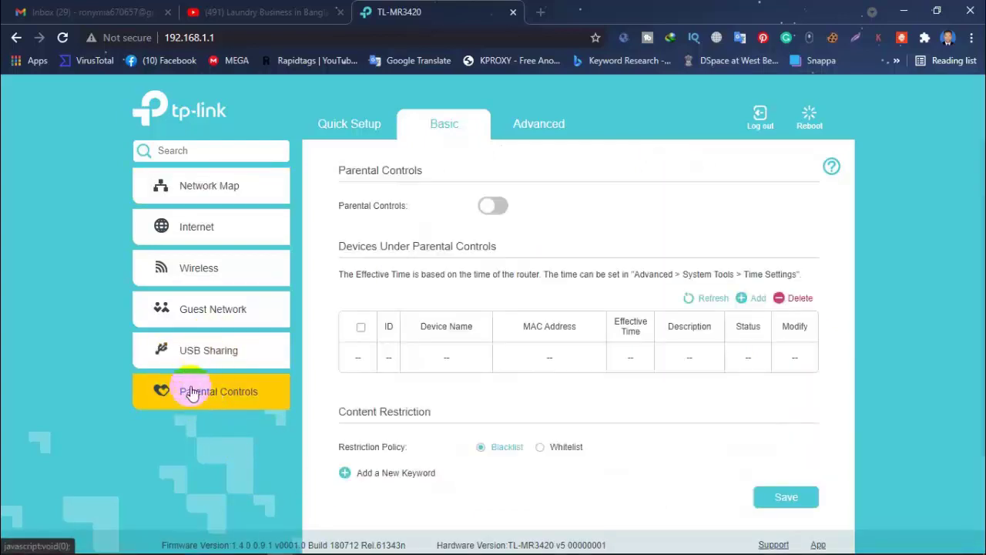
{"action": "left_click", "coordinate": [217, 316]}
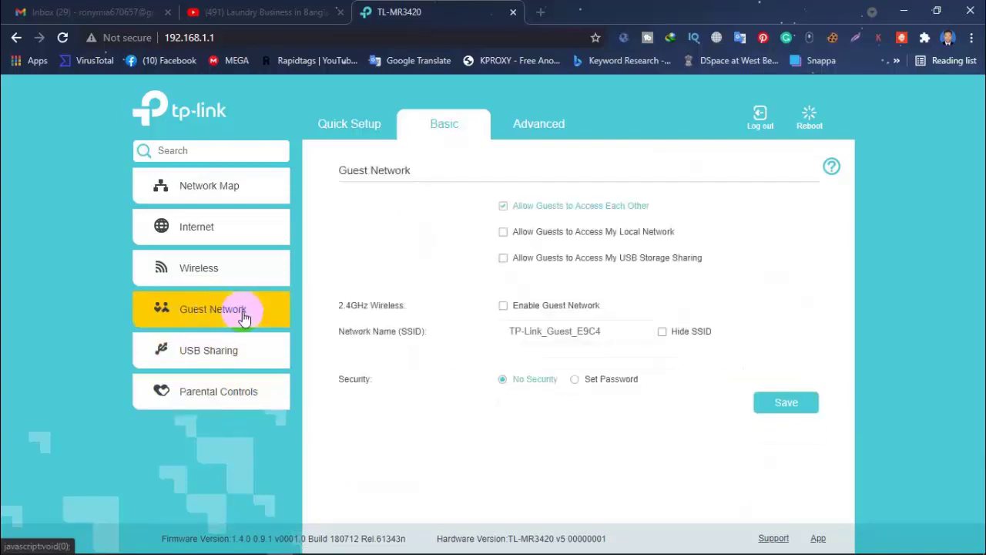
{"action": "left_click", "coordinate": [556, 121]}
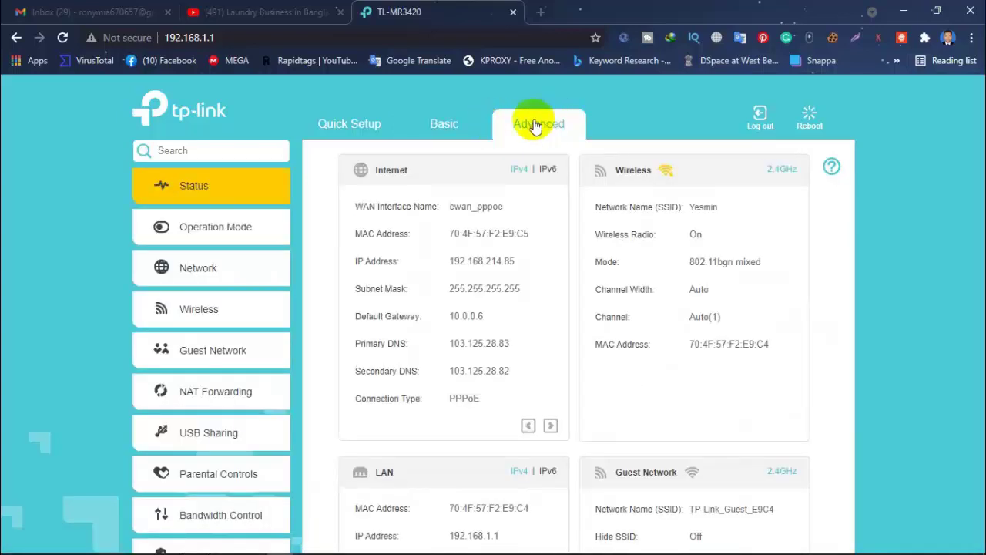
{"action": "scroll", "coordinate": [252, 349], "scroll_direction": "down", "scroll_amount": 1}
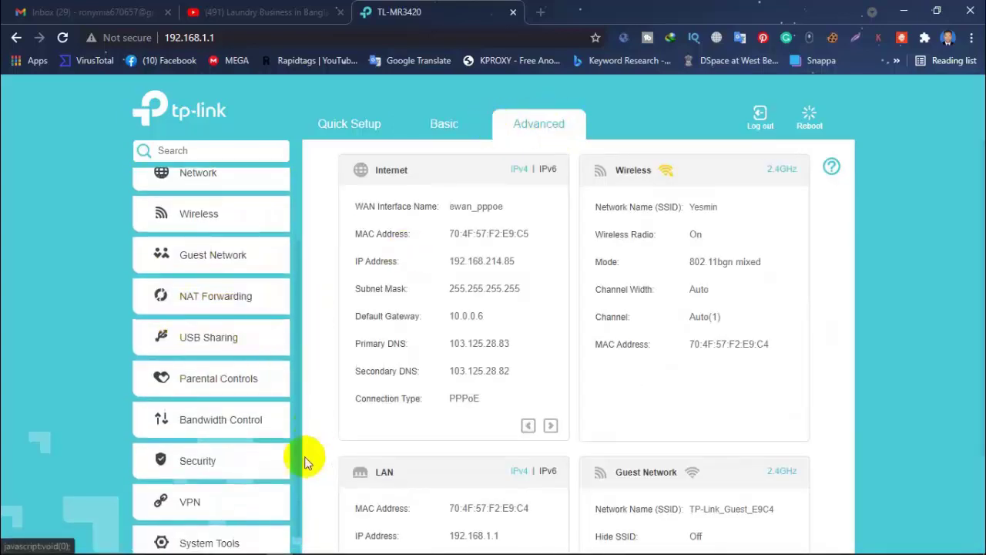
{"action": "left_click", "coordinate": [202, 428]}
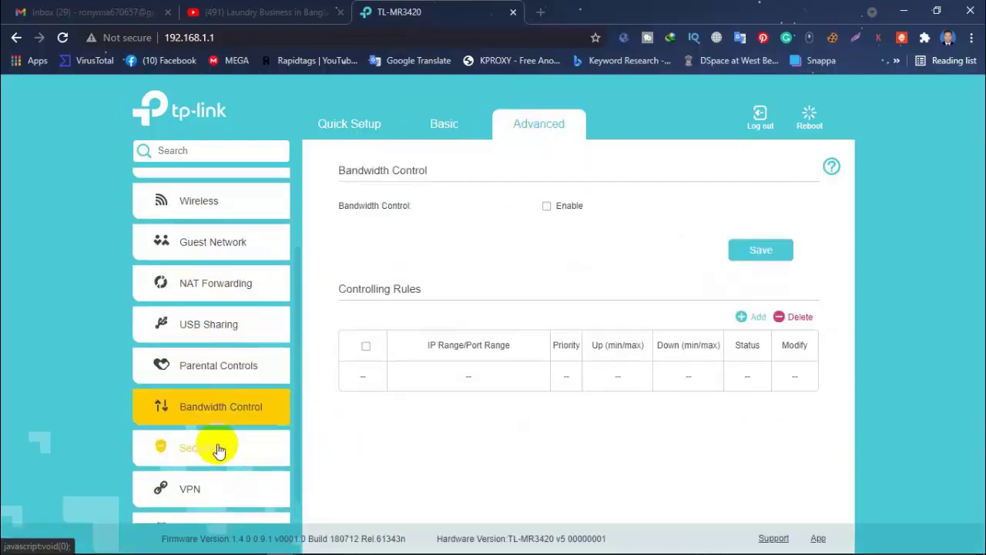
Look through the router's Firewall & DoS Protection security settings.
{"action": "left_click", "coordinate": [220, 449]}
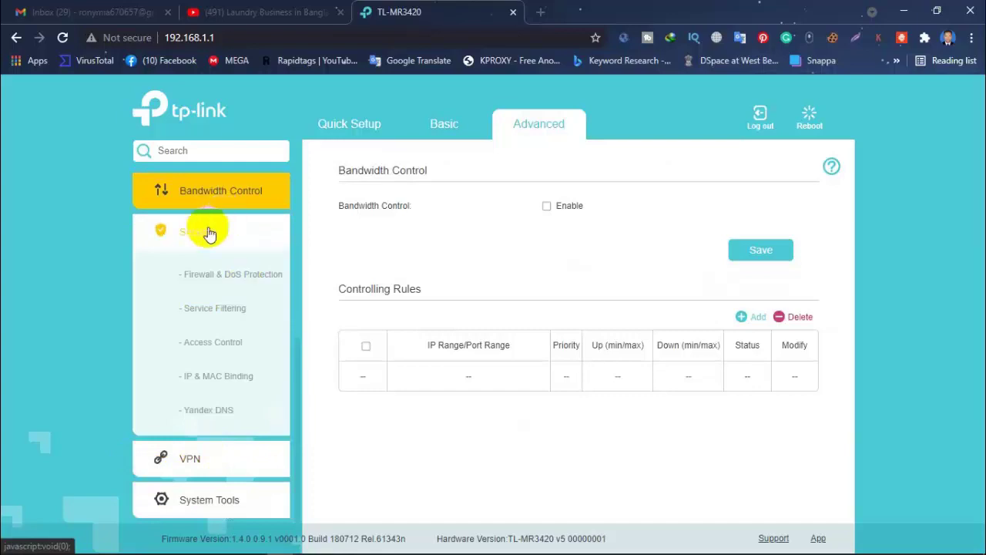
{"action": "left_click", "coordinate": [231, 277]}
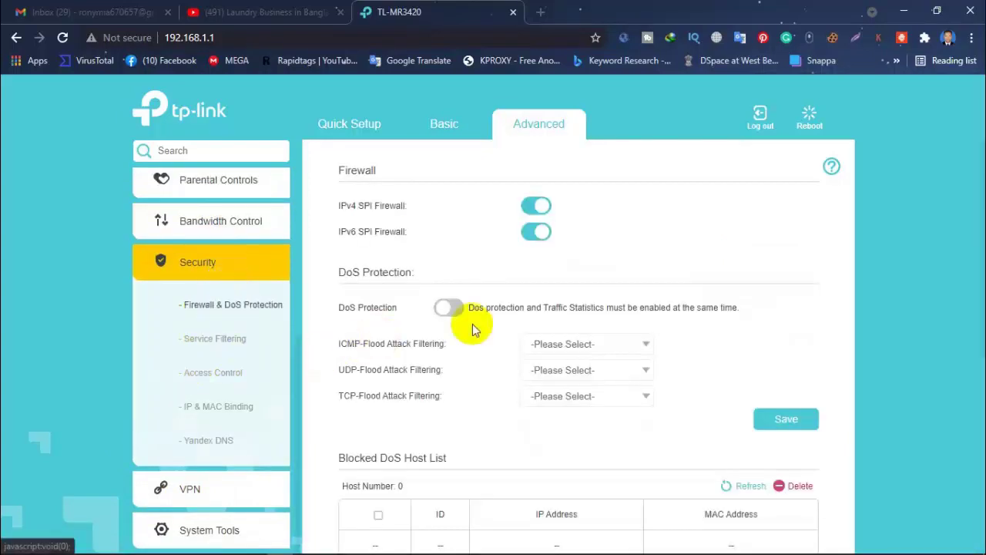
{"action": "scroll", "coordinate": [471, 327], "scroll_direction": "down", "scroll_amount": 1}
{"action": "scroll", "coordinate": [473, 322], "scroll_direction": "down", "scroll_amount": 1}
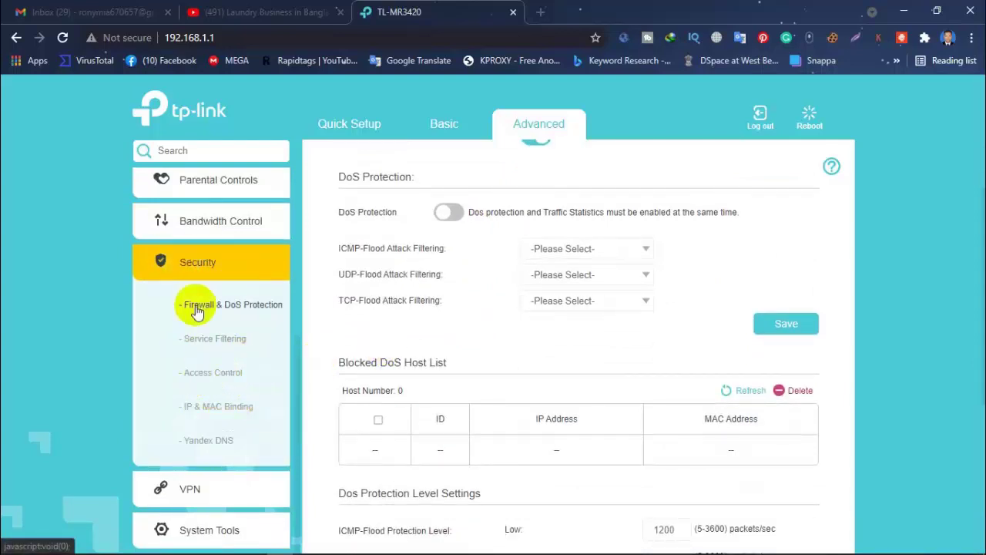
Display the Access Control security settings and remove the device AGM-KC from the blacklist.
{"action": "left_click", "coordinate": [205, 377]}
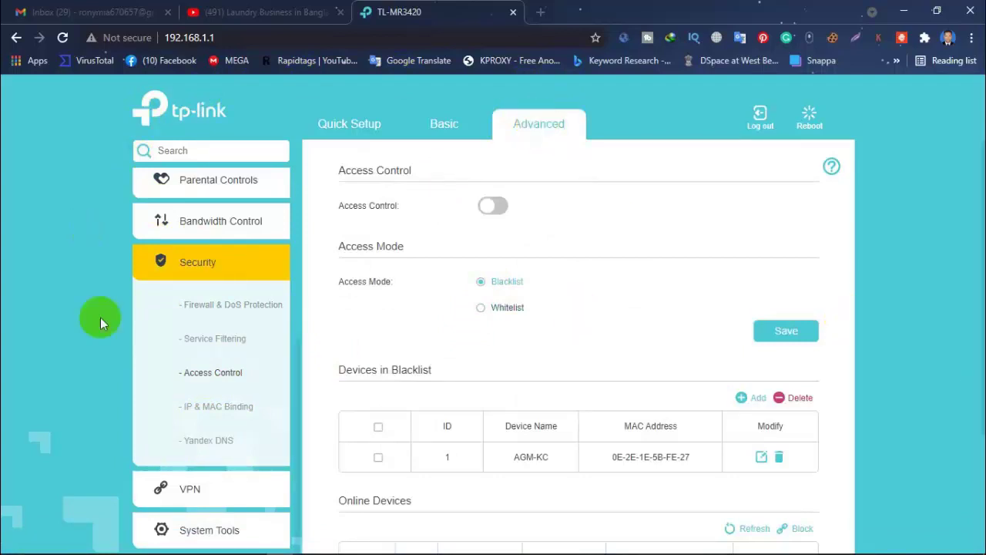
{"action": "left_click", "coordinate": [164, 269]}
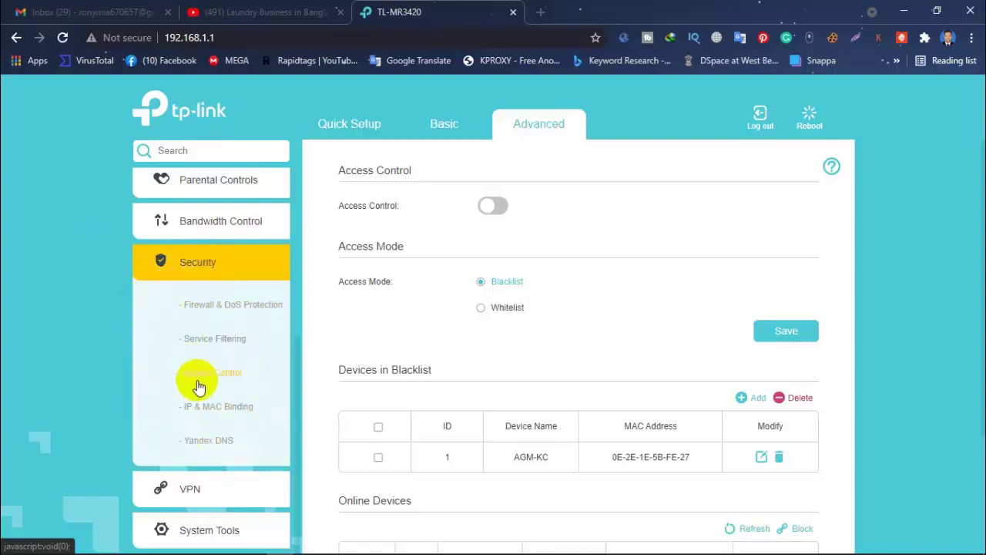
{"action": "left_click", "coordinate": [223, 377]}
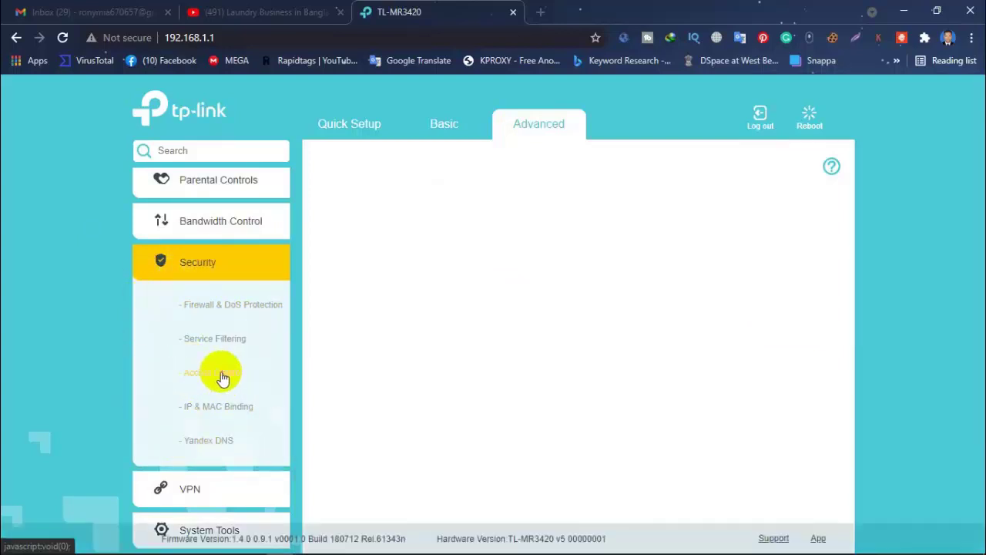
{"action": "scroll", "coordinate": [590, 291], "scroll_direction": "down", "scroll_amount": 3}
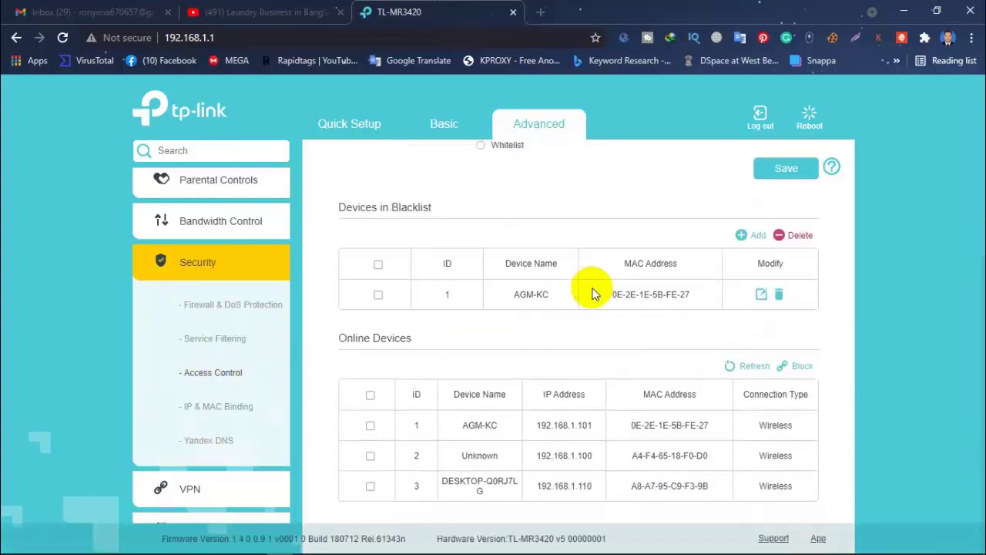
{"action": "left_click", "coordinate": [778, 297]}
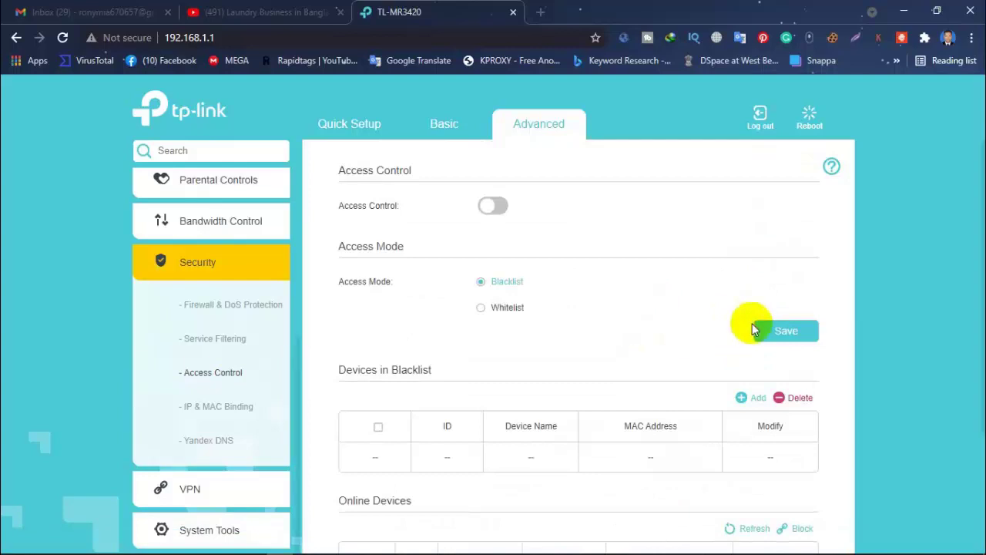
Examine the name, IP address, MAC address and connection type of each online device, especially AGM-KC.
{"action": "scroll", "coordinate": [748, 328], "scroll_direction": "down", "scroll_amount": 3}
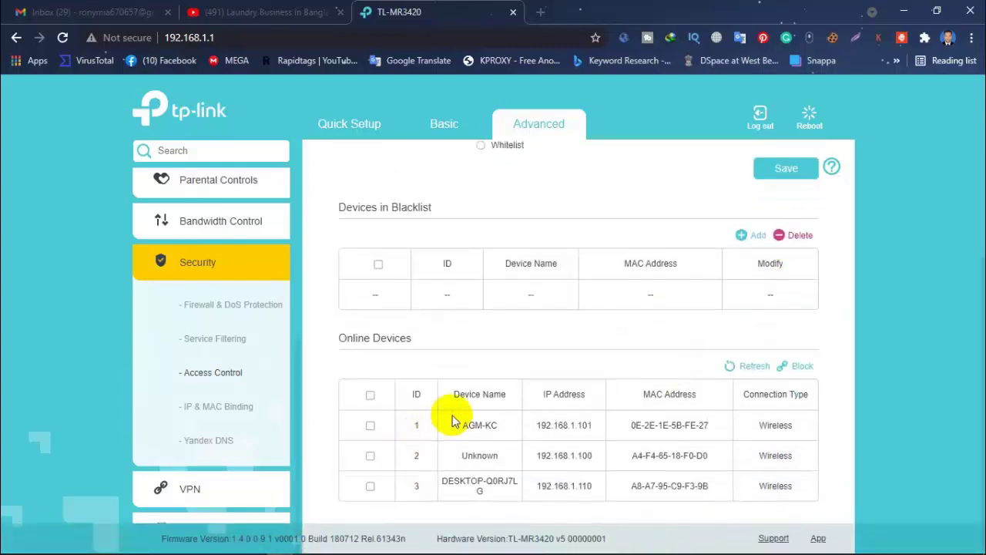
{"action": "left_click_drag", "start_coordinate": [452, 422], "coordinate": [851, 412]}
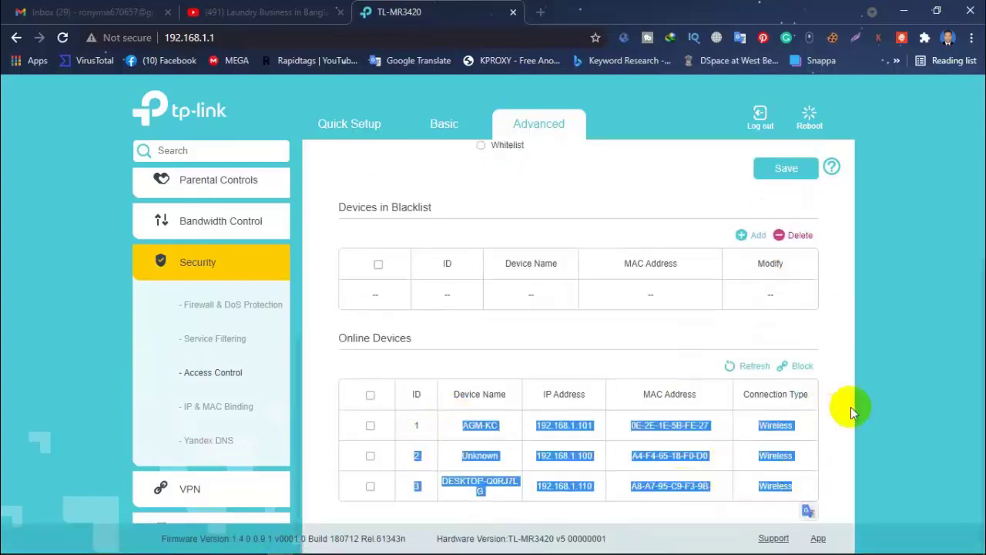
{"action": "left_click", "coordinate": [852, 412]}
{"action": "left_click_drag", "start_coordinate": [322, 369], "coordinate": [801, 496]}
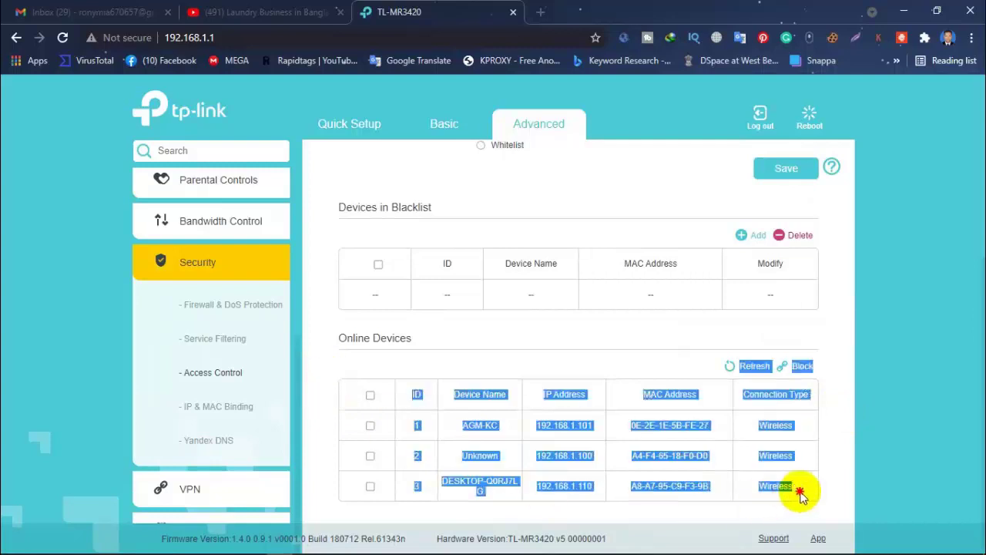
{"action": "left_click", "coordinate": [801, 496]}
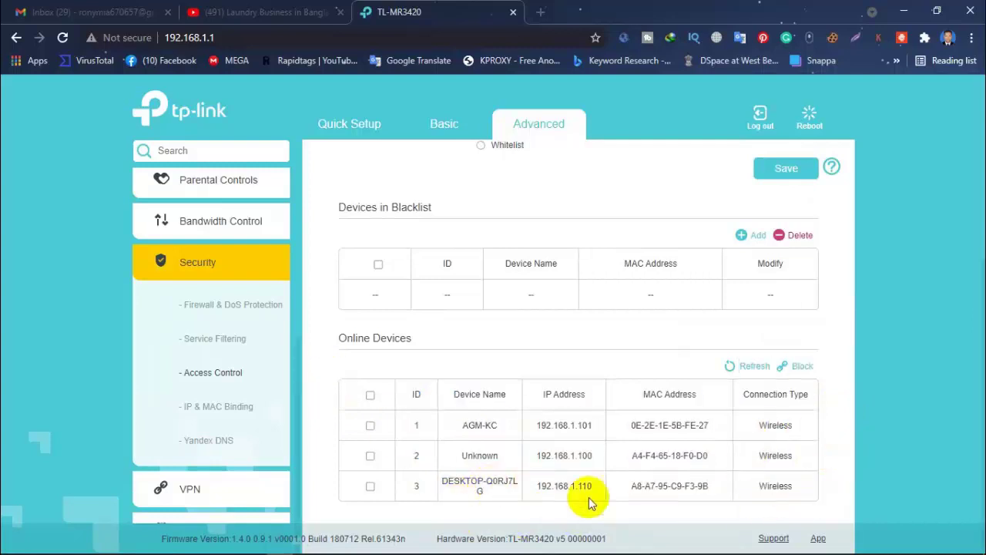
{"action": "left_click_drag", "start_coordinate": [472, 425], "coordinate": [804, 440]}
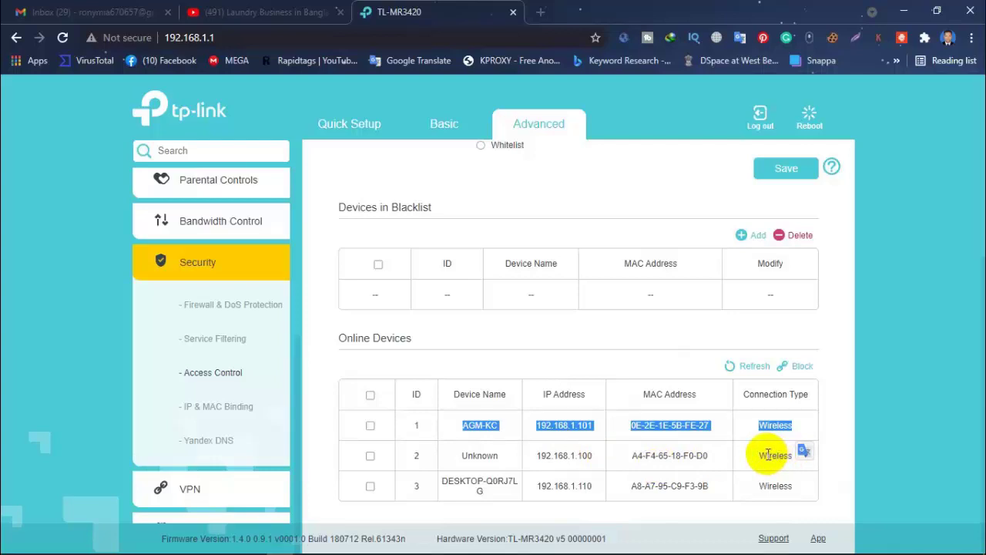
{"action": "left_click", "coordinate": [822, 433]}
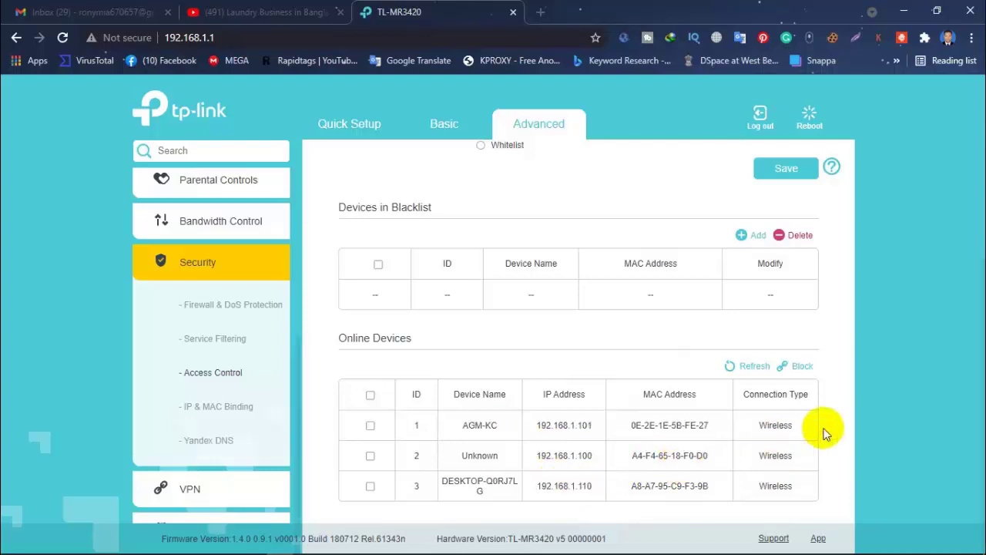
Review the access mode and blacklist sections and examine the MAC address of the online device AGM-KC.
{"action": "scroll", "coordinate": [577, 357], "scroll_direction": "up", "scroll_amount": 2}
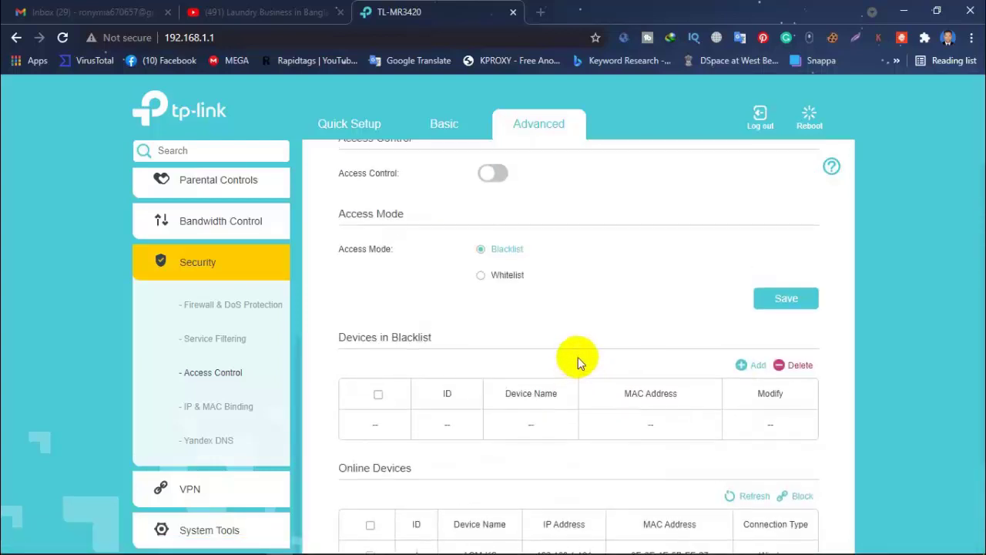
{"action": "scroll", "coordinate": [429, 440], "scroll_direction": "up", "scroll_amount": 1}
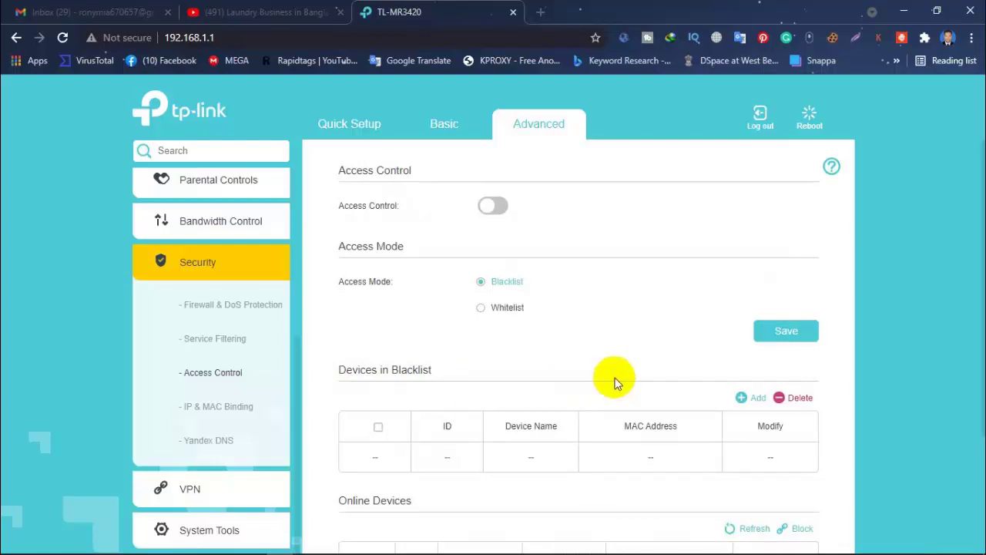
{"action": "scroll", "coordinate": [613, 381], "scroll_direction": "down", "scroll_amount": 1}
{"action": "scroll", "coordinate": [614, 382], "scroll_direction": "down", "scroll_amount": 1}
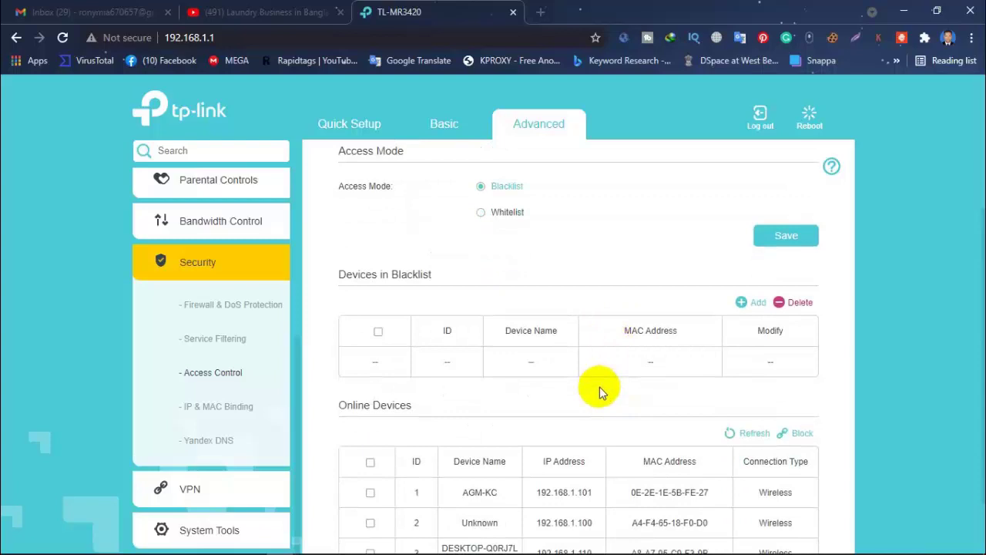
{"action": "scroll", "coordinate": [609, 409], "scroll_direction": "down", "scroll_amount": 2}
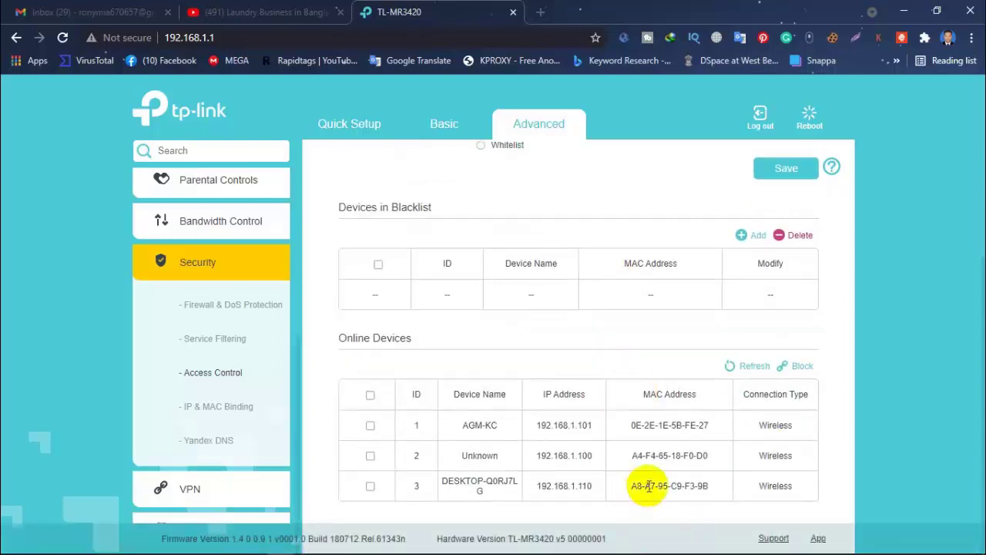
{"action": "scroll", "coordinate": [646, 487], "scroll_direction": "up", "scroll_amount": 1}
{"action": "left_click_drag", "start_coordinate": [633, 460], "coordinate": [701, 456]}
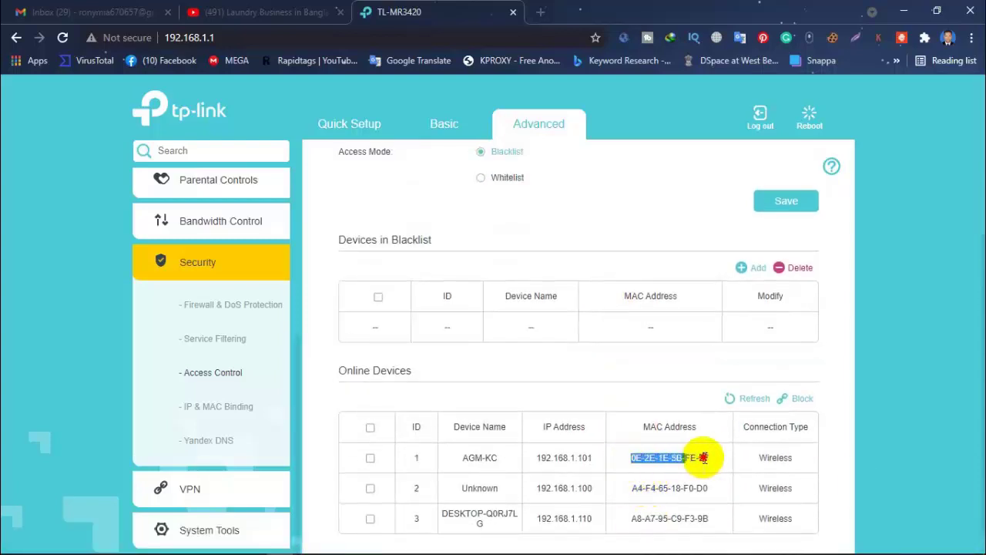
{"action": "left_click", "coordinate": [590, 465]}
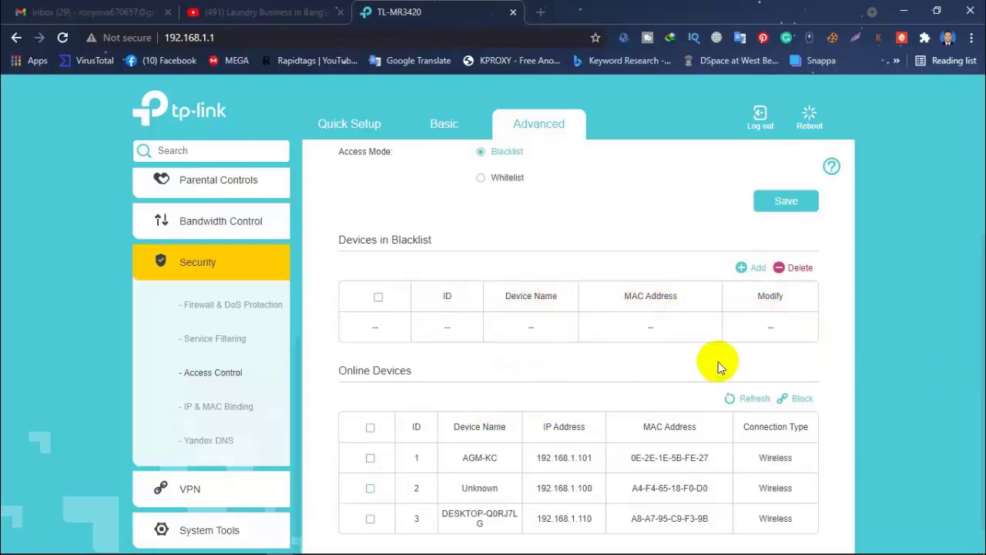
Start a new blacklist entry and fill its device name with AGM-KC, copied from the online devices list.
{"action": "left_click", "coordinate": [741, 271]}
{"action": "scroll", "coordinate": [810, 374], "scroll_direction": "down", "scroll_amount": 2}
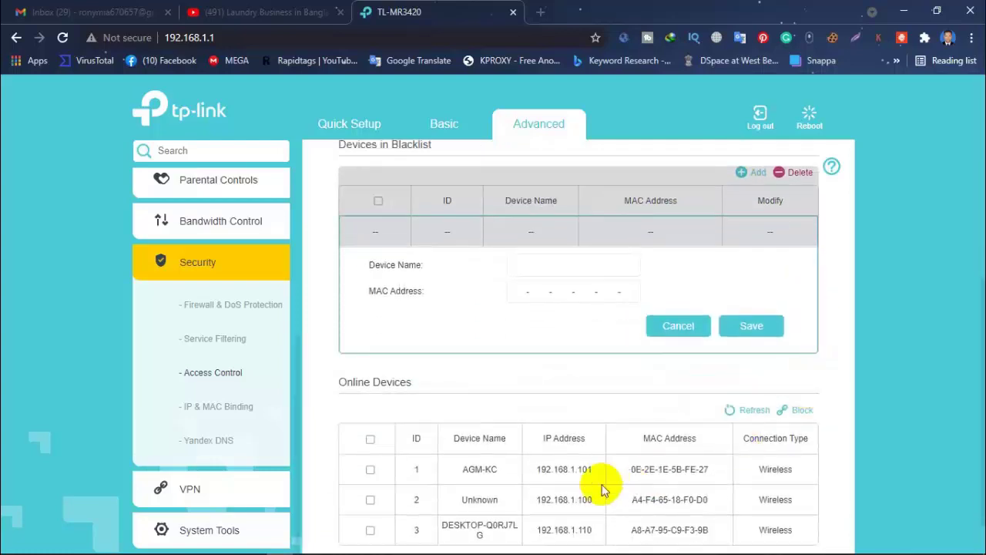
{"action": "left_click_drag", "start_coordinate": [373, 270], "coordinate": [434, 260]}
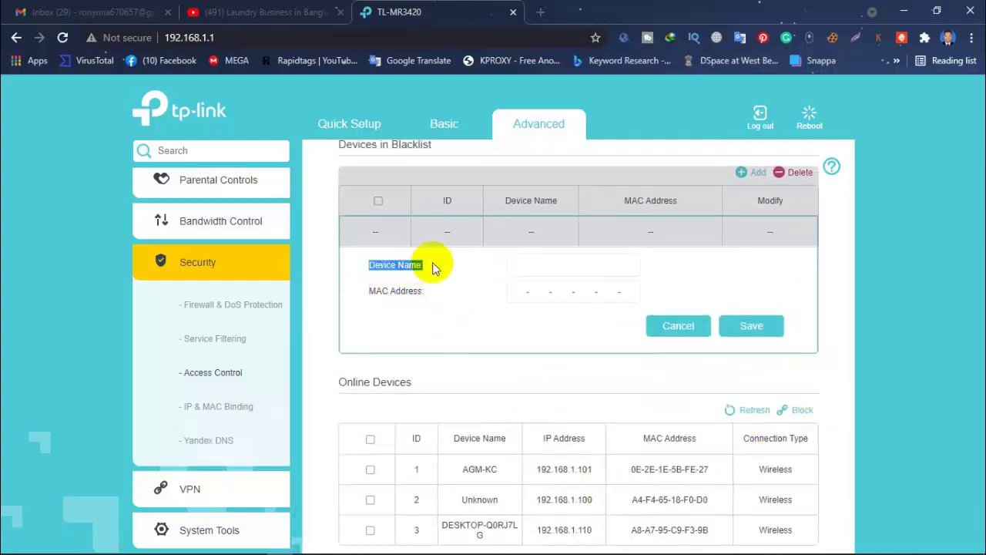
{"action": "left_click", "coordinate": [433, 266]}
{"action": "left_click_drag", "start_coordinate": [462, 469], "coordinate": [497, 468]}
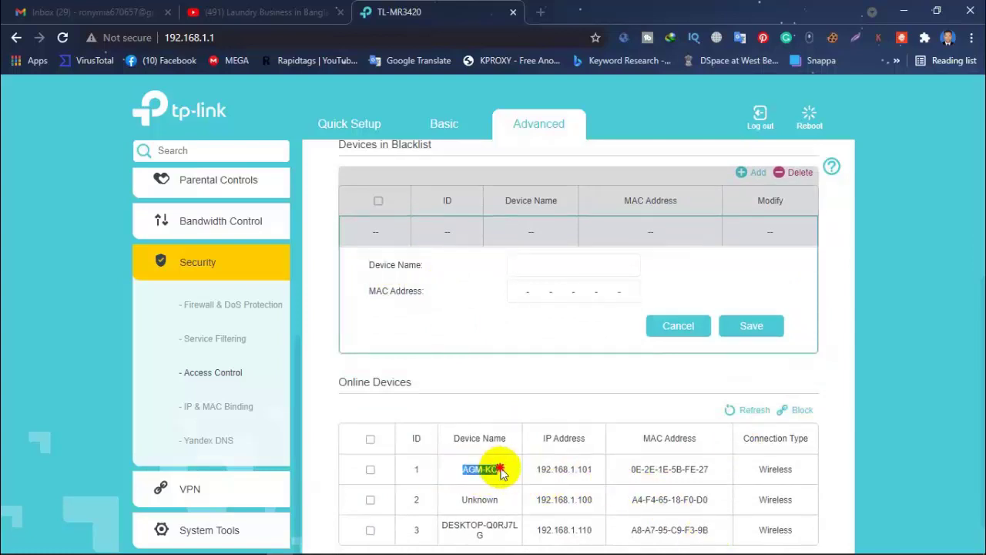
{"action": "right_click", "coordinate": [496, 468]}
{"action": "left_click", "coordinate": [562, 275]}
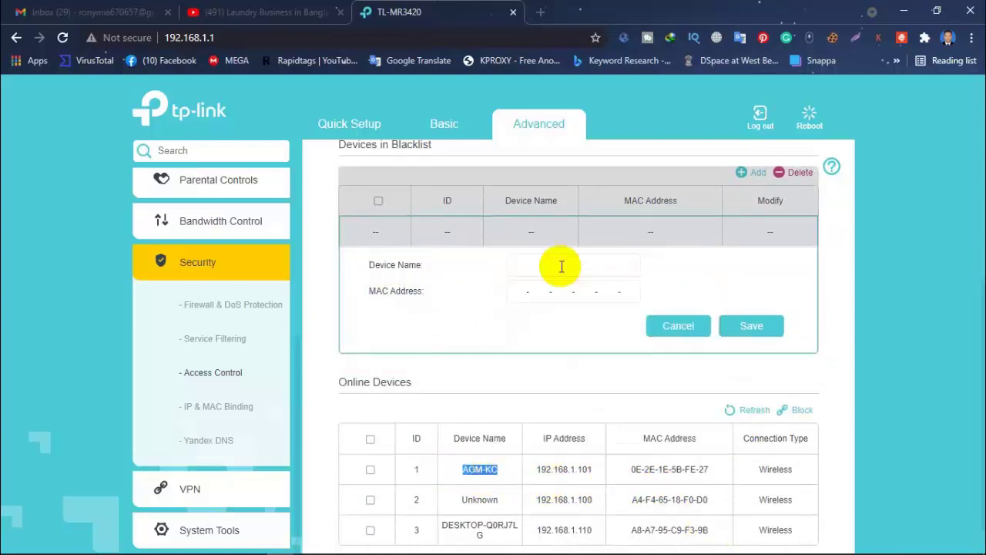
{"action": "right_click", "coordinate": [560, 271]}
{"action": "left_click", "coordinate": [592, 376]}
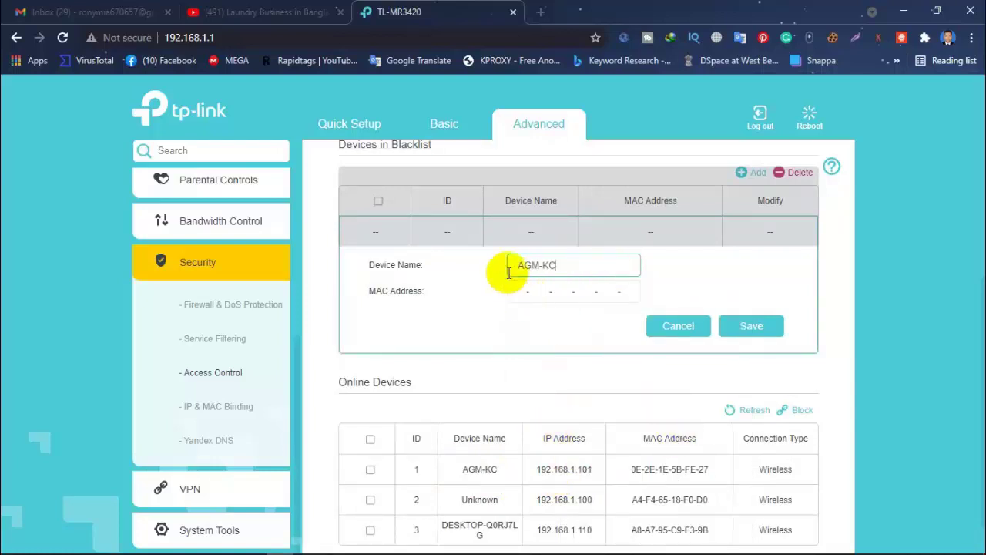
Copy the first pair, 0E, of AGM-KC's listed MAC address into the blacklist entry's MAC address.
{"action": "double_click", "coordinate": [637, 468]}
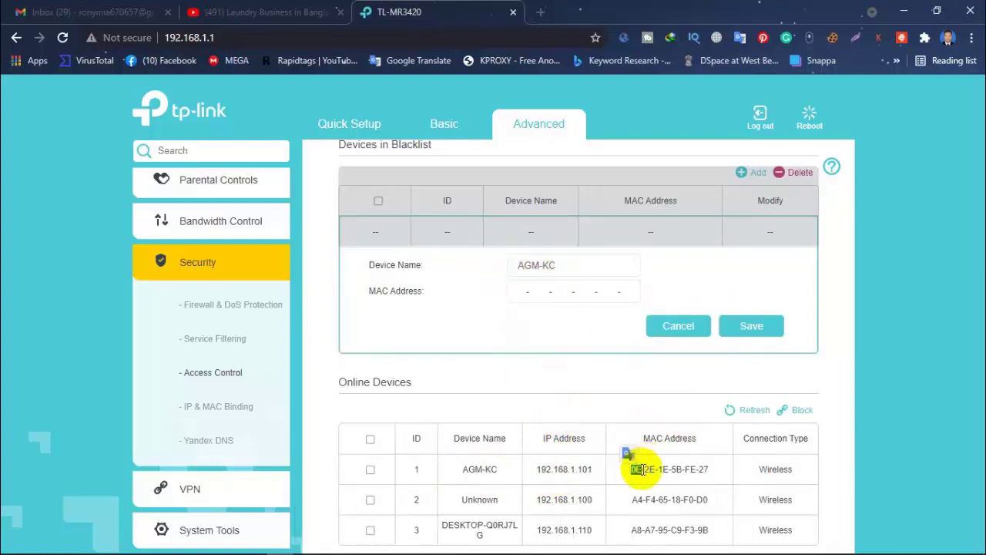
{"action": "right_click", "coordinate": [641, 467]}
{"action": "left_click", "coordinate": [684, 279]}
{"action": "left_click", "coordinate": [522, 292]}
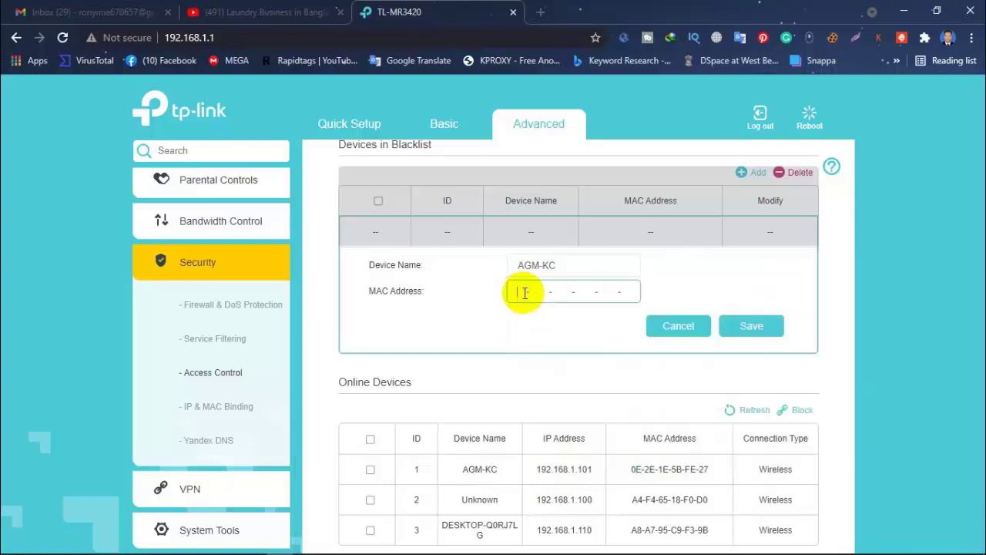
{"action": "right_click", "coordinate": [524, 292]}
{"action": "left_click", "coordinate": [560, 125]}
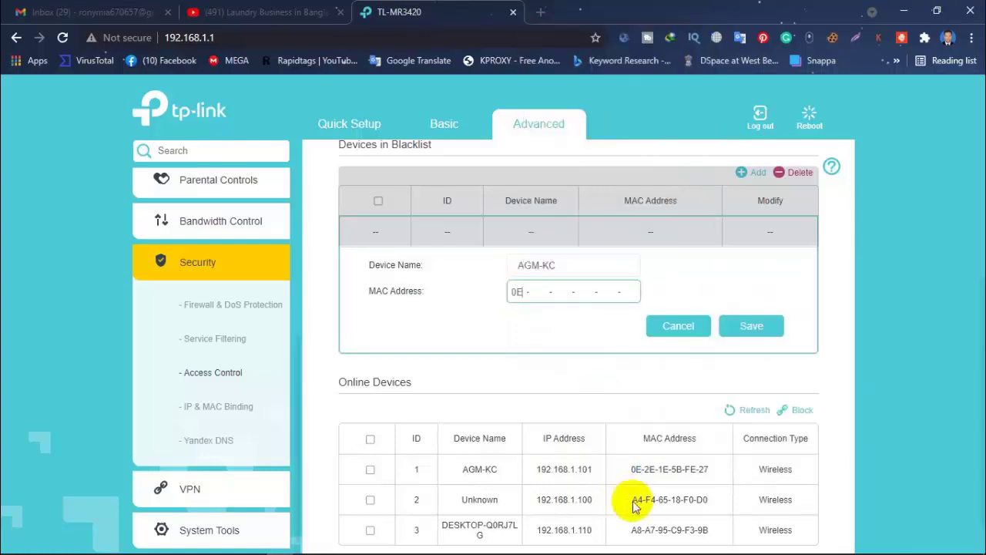
Copy the second pair, 2E, of AGM-KC's listed MAC address into the second part of the entry's MAC address.
{"action": "double_click", "coordinate": [651, 469]}
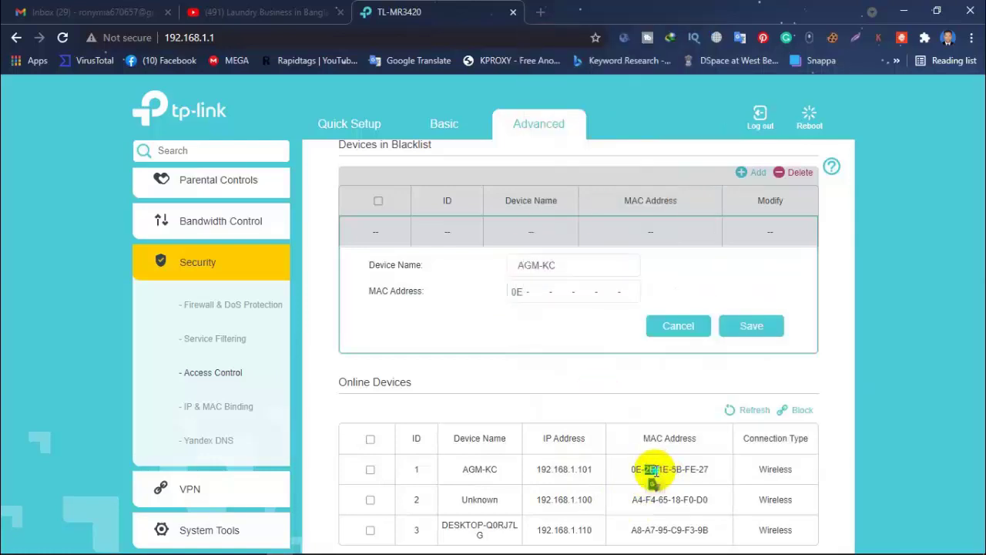
{"action": "right_click", "coordinate": [653, 468]}
{"action": "left_click", "coordinate": [689, 276]}
{"action": "left_click", "coordinate": [542, 292]}
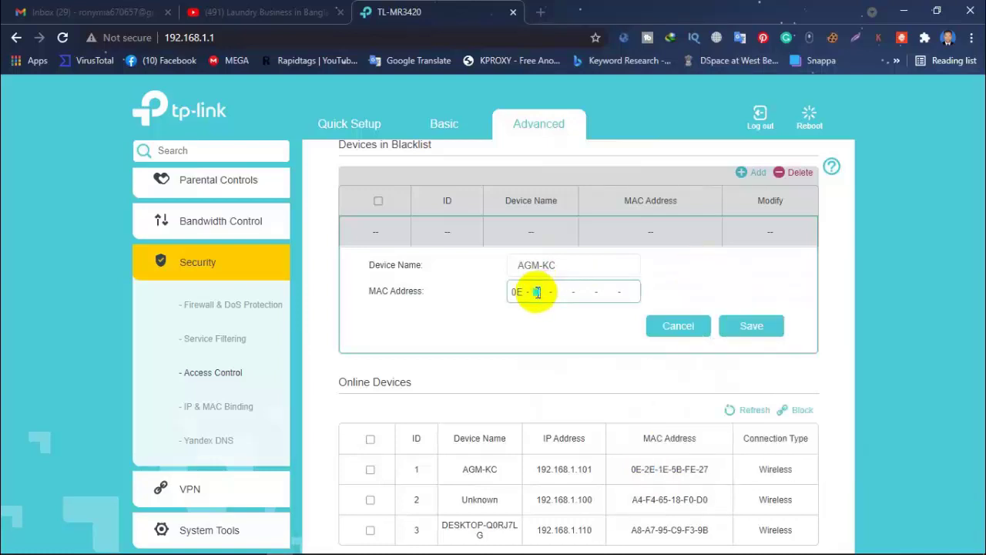
{"action": "right_click", "coordinate": [543, 292]}
{"action": "left_click", "coordinate": [573, 115]}
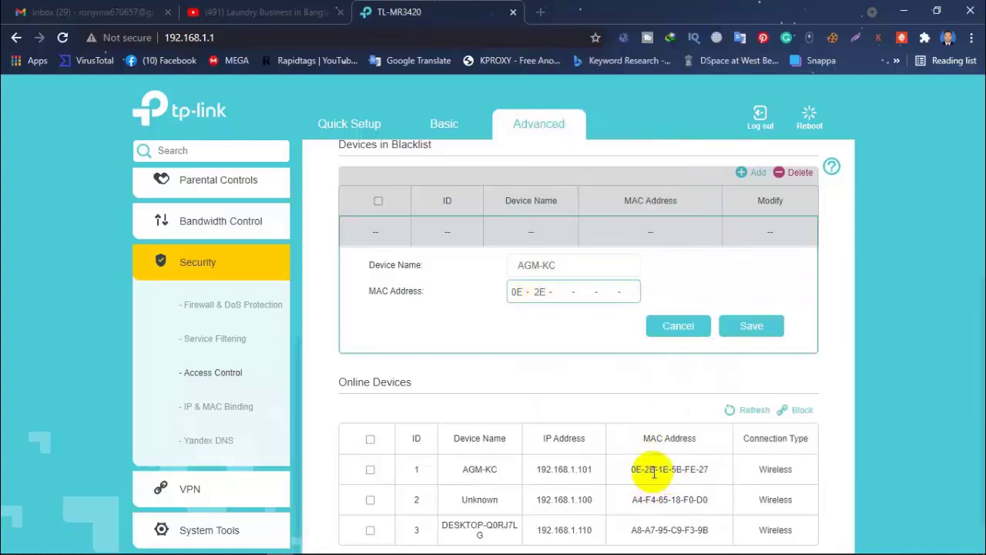
Copy the third pair, 1E, of AGM-KC's listed MAC address into the third part of the entry's MAC address.
{"action": "double_click", "coordinate": [665, 469]}
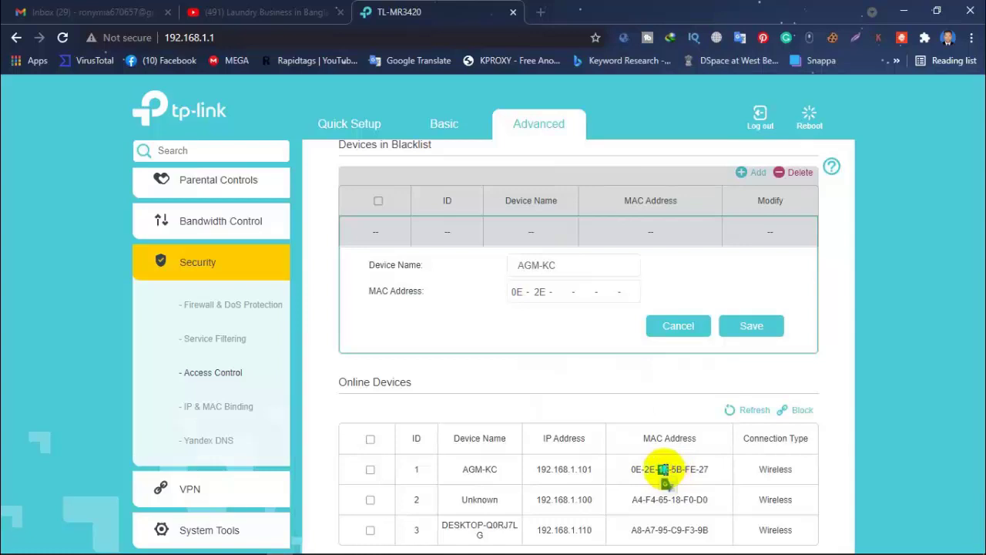
{"action": "right_click", "coordinate": [667, 469]}
{"action": "left_click", "coordinate": [670, 273]}
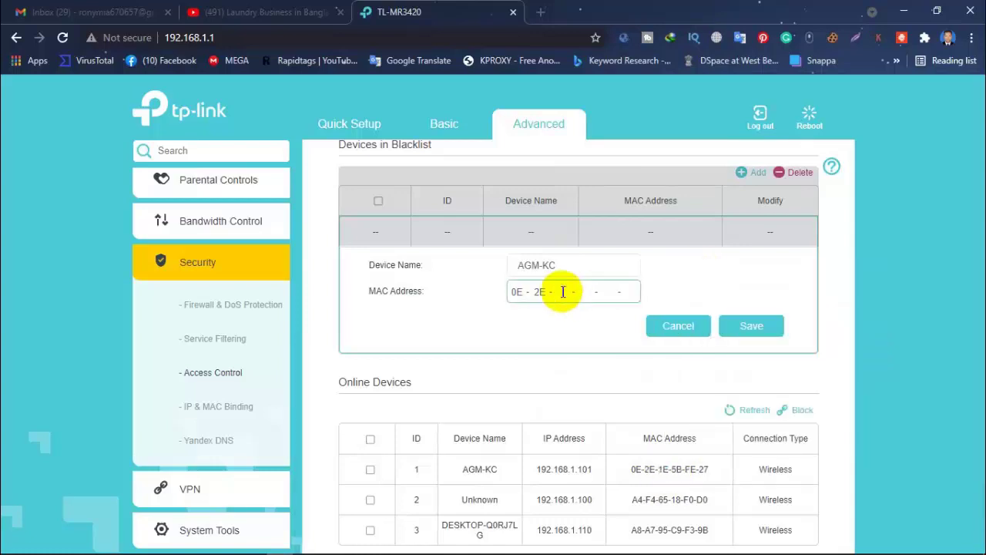
{"action": "right_click", "coordinate": [562, 291]}
{"action": "left_click", "coordinate": [608, 114]}
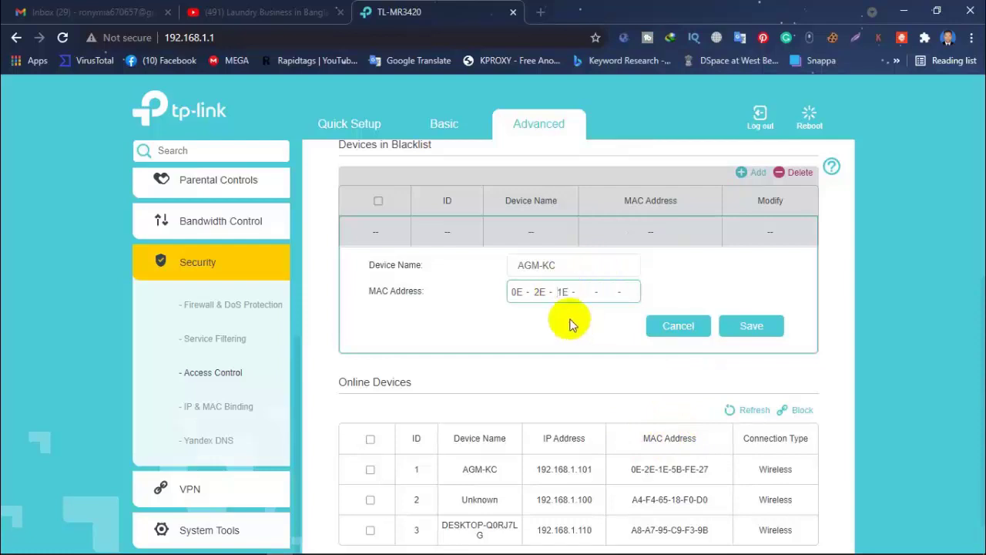
Copy the fourth pair, 5B, of AGM-KC's listed MAC address into the fourth part of the blacklist entry's MAC address.
{"action": "double_click", "coordinate": [672, 468]}
{"action": "right_click", "coordinate": [683, 468]}
{"action": "left_click", "coordinate": [712, 276]}
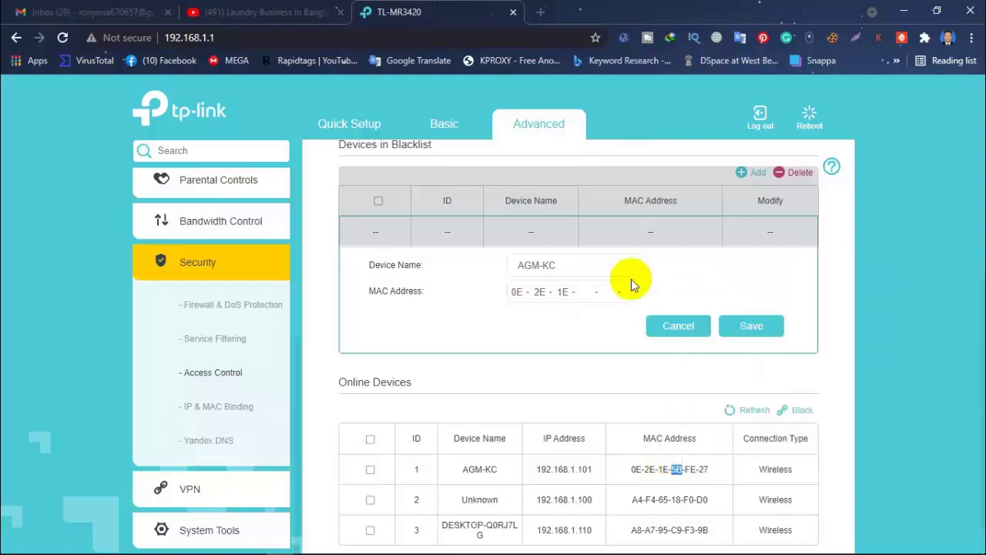
{"action": "left_click", "coordinate": [584, 292]}
{"action": "right_click", "coordinate": [584, 291]}
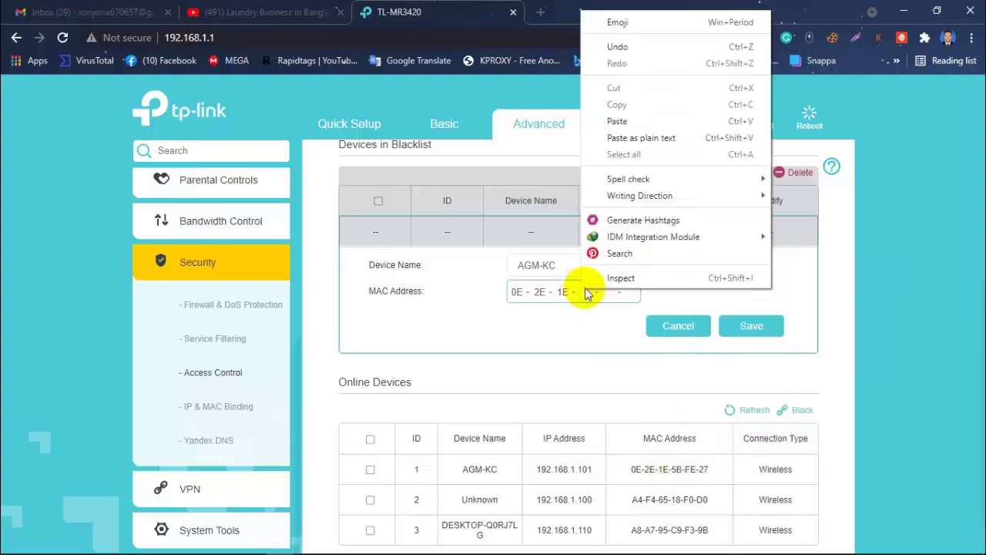
{"action": "left_click", "coordinate": [617, 121]}
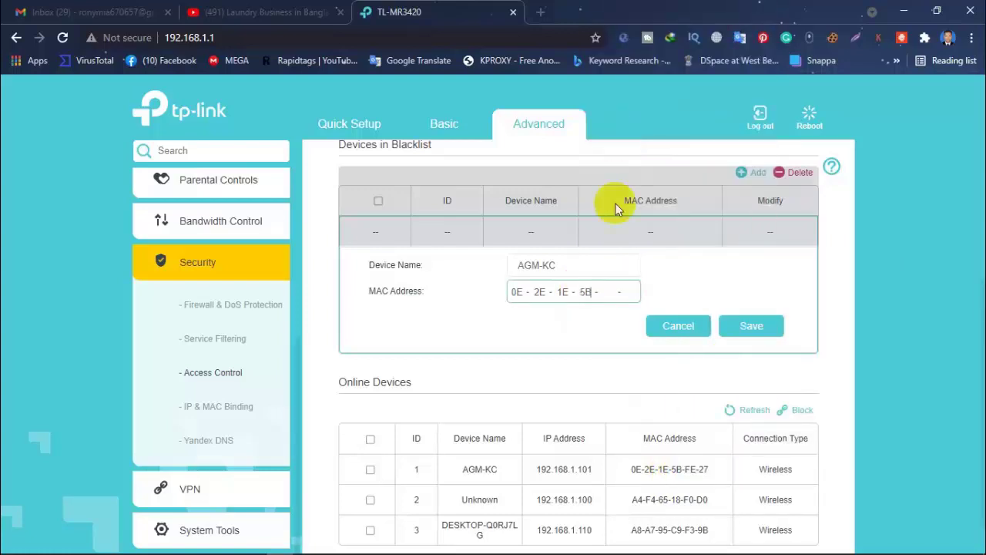
Copy the fifth pair, FE, of AGM-KC's listed MAC address into the fifth part of the entry's MAC address.
{"action": "double_click", "coordinate": [688, 469]}
{"action": "right_click", "coordinate": [692, 470]}
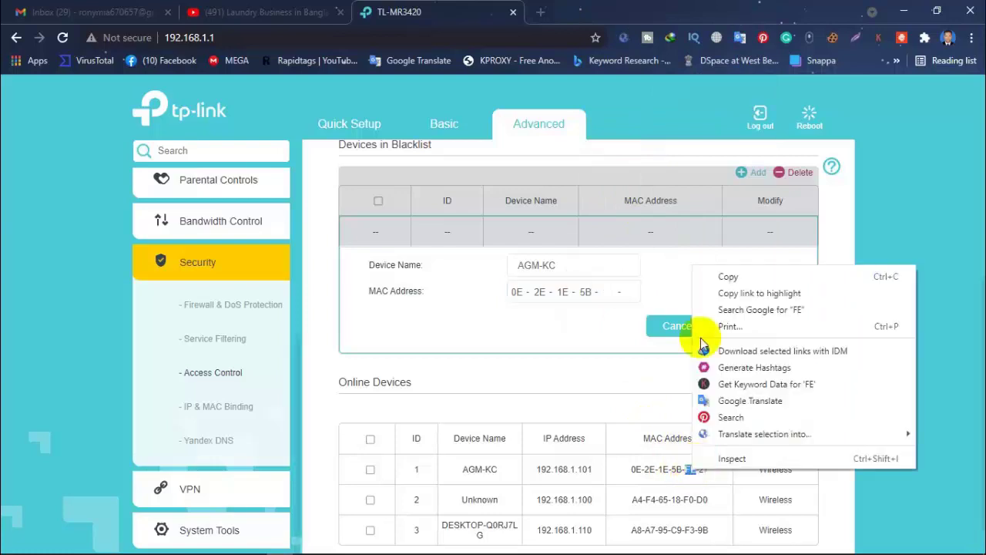
{"action": "left_click", "coordinate": [725, 275]}
{"action": "left_click", "coordinate": [598, 290]}
{"action": "right_click", "coordinate": [608, 290]}
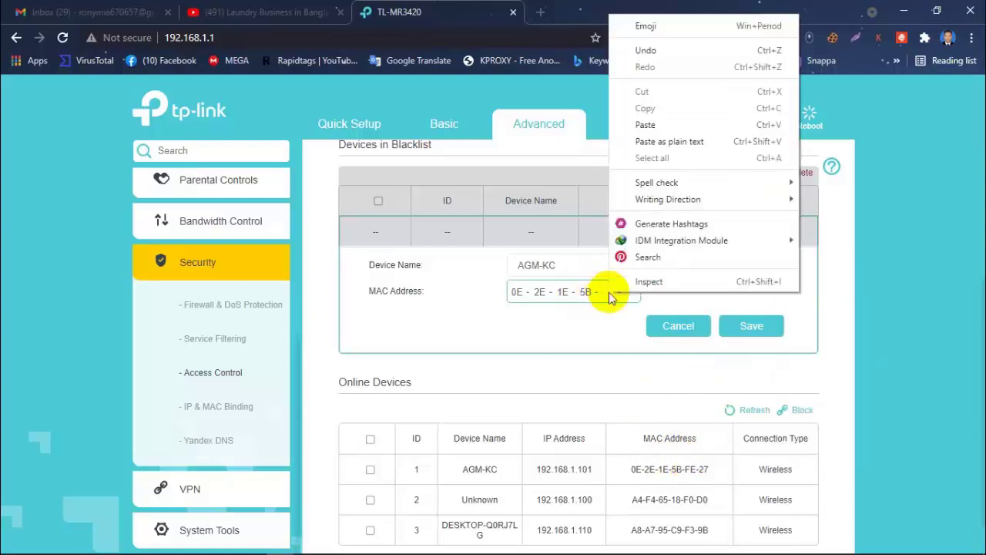
{"action": "left_click", "coordinate": [685, 121]}
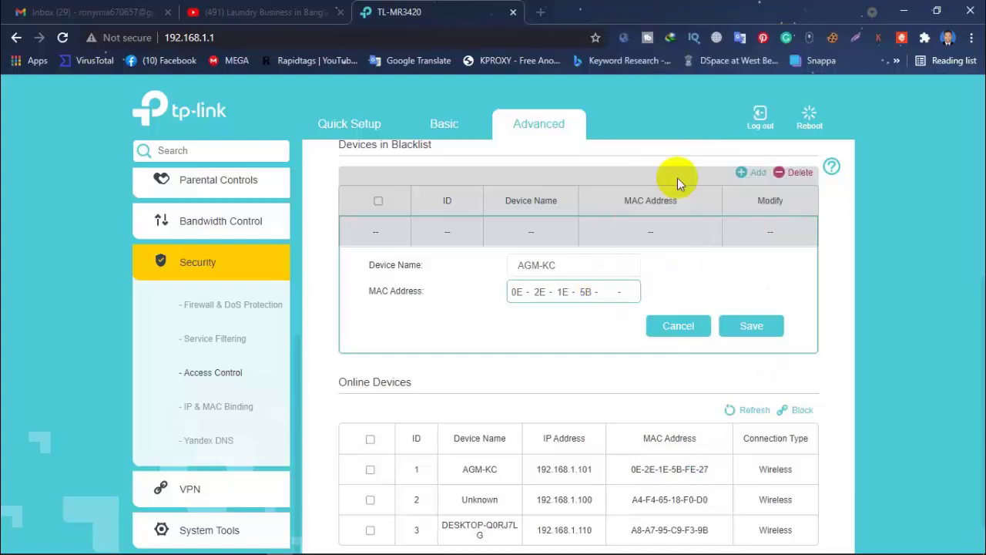
Copy the last pair, 27, of AGM-KC's listed MAC address into the entry's final MAC part and save the blacklist entry.
{"action": "double_click", "coordinate": [701, 468]}
{"action": "right_click", "coordinate": [701, 468]}
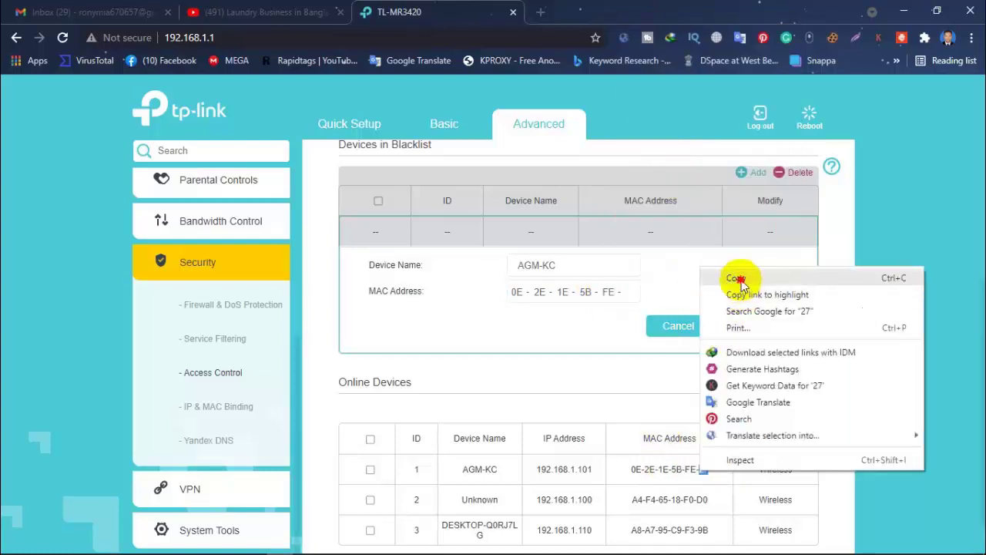
{"action": "left_click", "coordinate": [727, 278]}
{"action": "left_click", "coordinate": [628, 293]}
{"action": "right_click", "coordinate": [628, 293]}
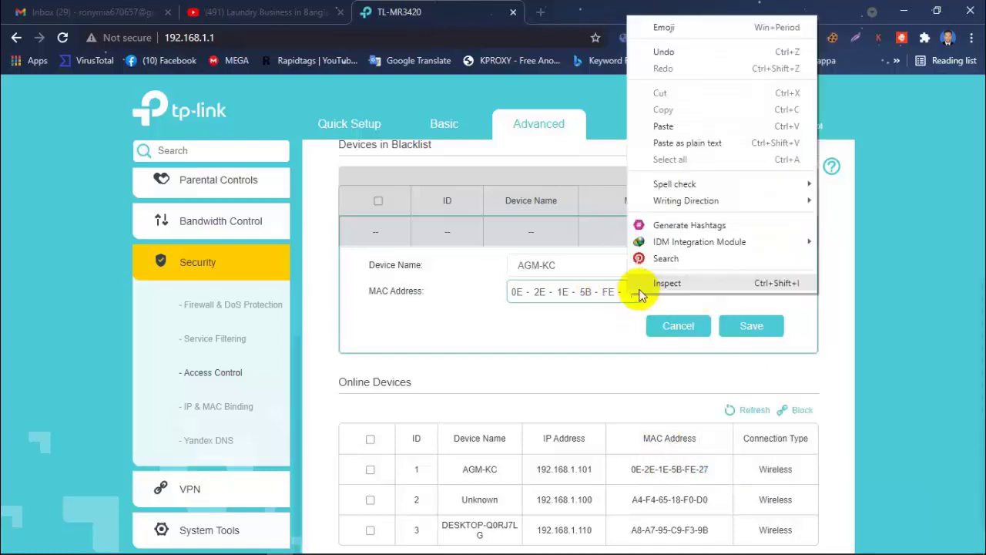
{"action": "left_click", "coordinate": [684, 124]}
{"action": "left_click", "coordinate": [762, 336]}
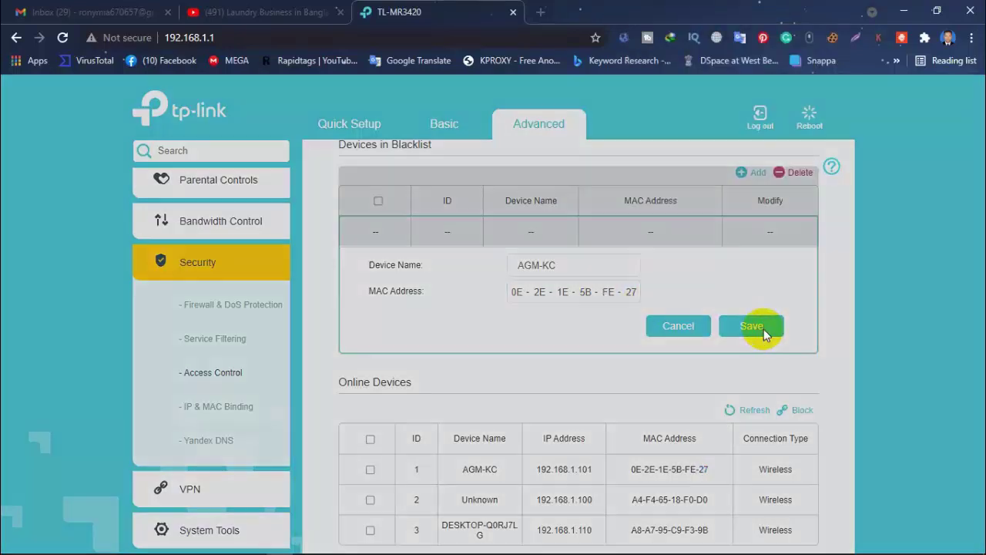
Turn on Access Control with the access mode kept on Blacklist, and save the setting.
{"action": "scroll", "coordinate": [662, 312], "scroll_direction": "down", "scroll_amount": 1}
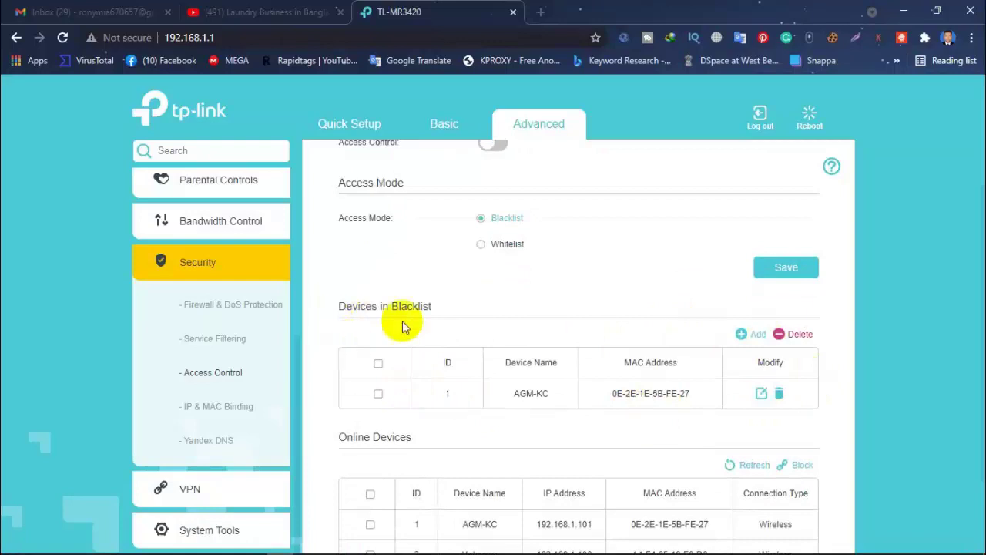
{"action": "scroll", "coordinate": [770, 377], "scroll_direction": "down", "scroll_amount": 1}
{"action": "scroll", "coordinate": [770, 378], "scroll_direction": "down", "scroll_amount": 1}
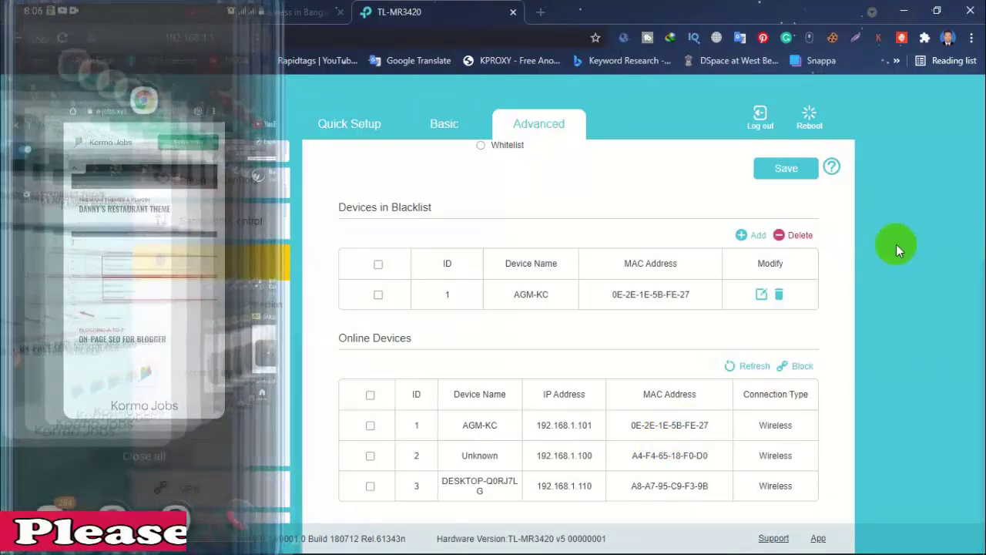
{"action": "scroll", "coordinate": [646, 345], "scroll_direction": "up", "scroll_amount": 3}
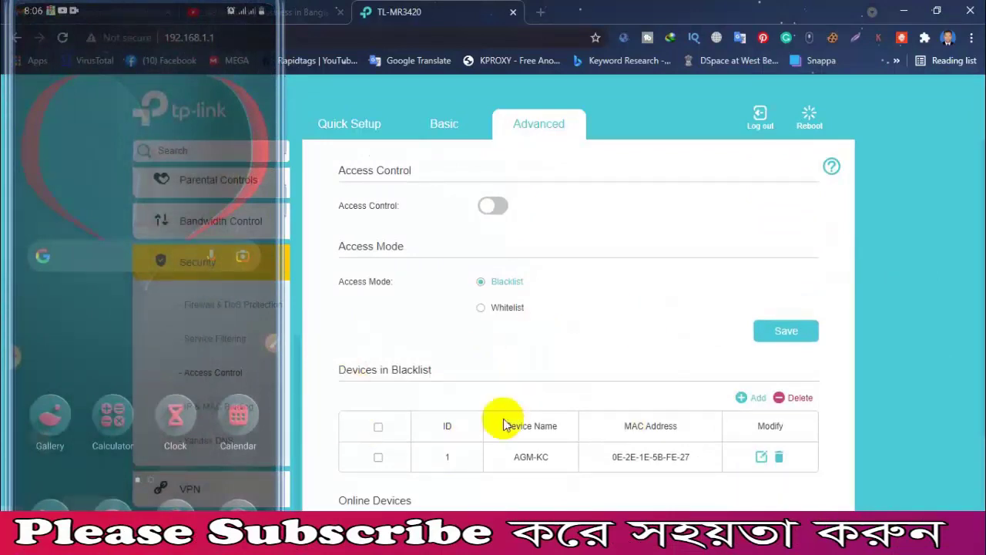
{"action": "left_click_drag", "start_coordinate": [335, 208], "coordinate": [401, 208]}
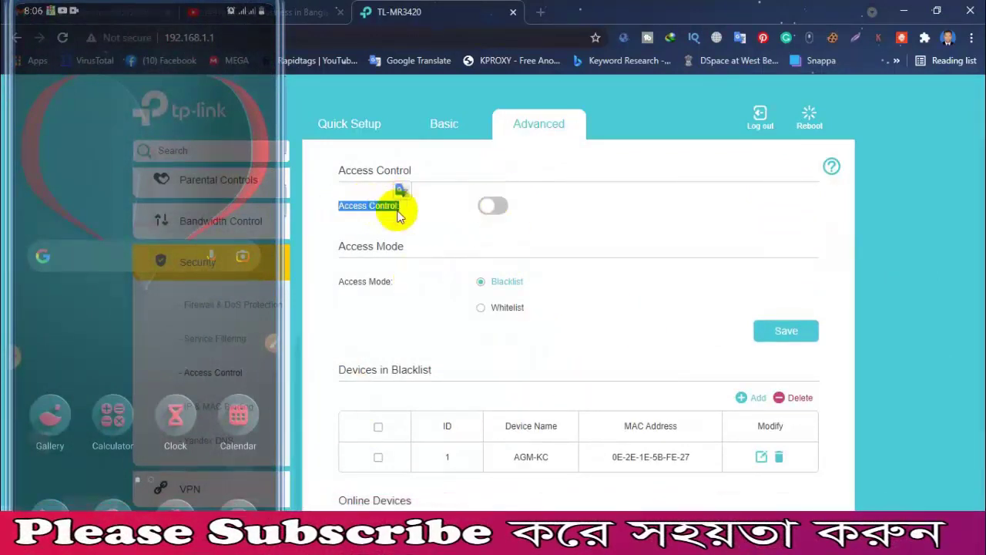
{"action": "left_click", "coordinate": [403, 210]}
{"action": "left_click", "coordinate": [488, 208]}
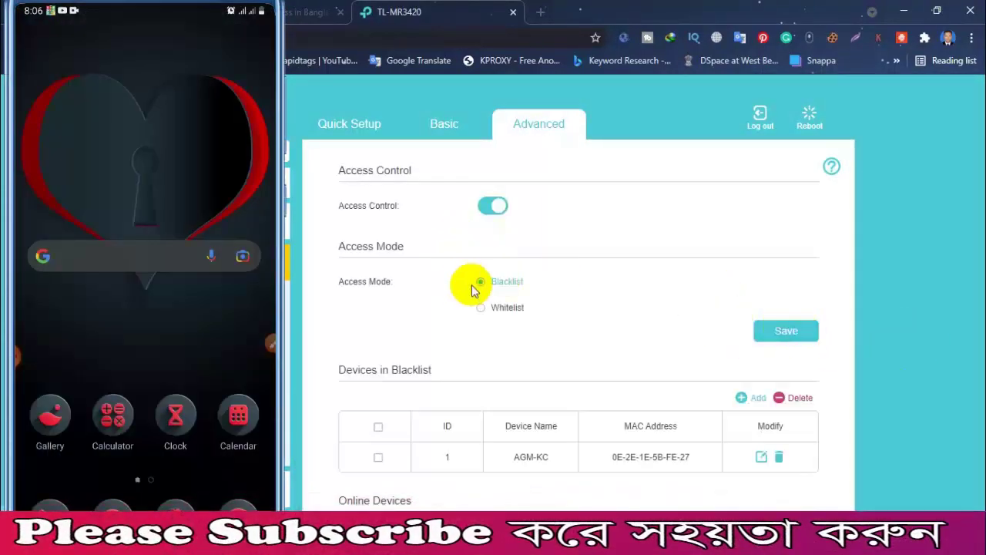
{"action": "left_click", "coordinate": [778, 332]}
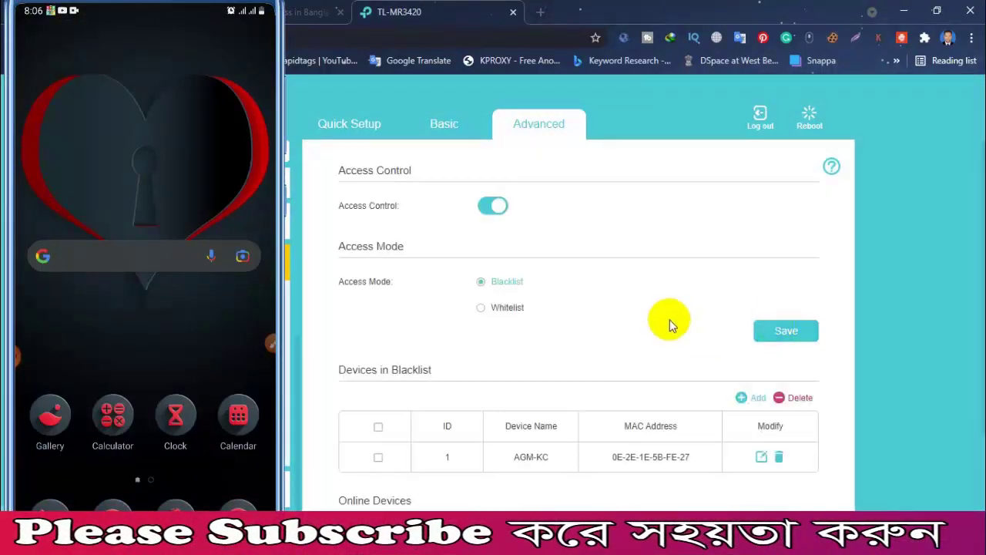
Turn Access Control off again and save the setting to lift the block on AGM-KC.
{"action": "scroll", "coordinate": [678, 302], "scroll_direction": "down", "scroll_amount": 1}
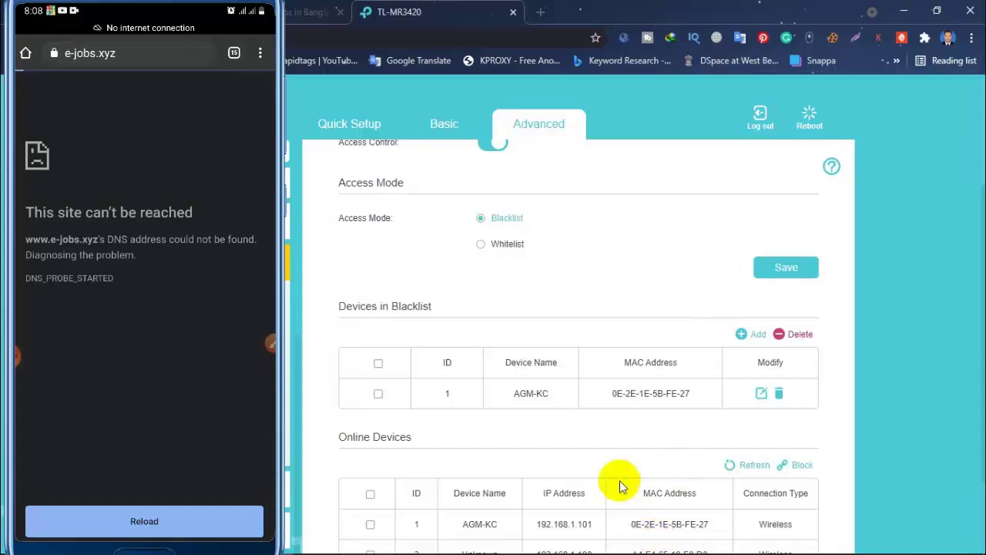
{"action": "scroll", "coordinate": [617, 502], "scroll_direction": "up", "scroll_amount": 1}
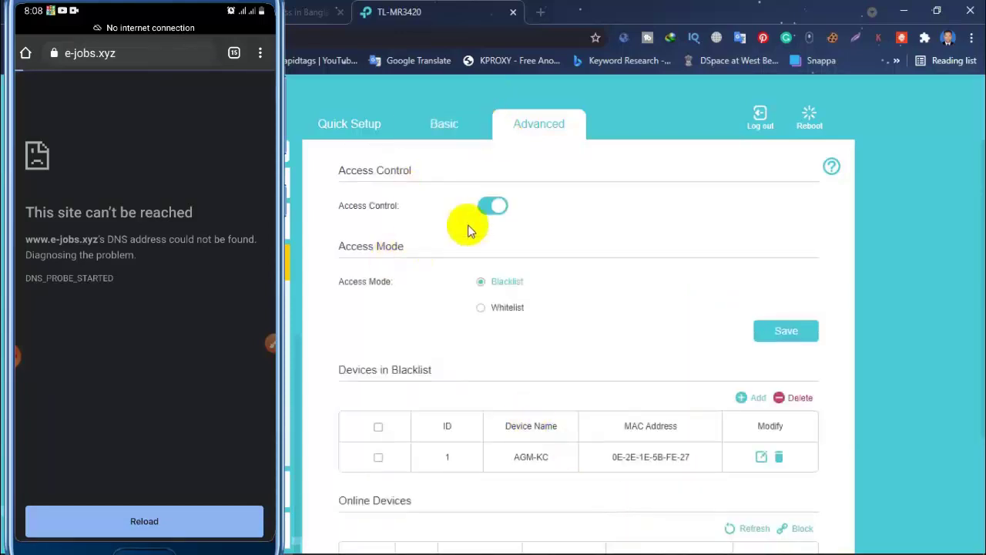
{"action": "left_click", "coordinate": [493, 205]}
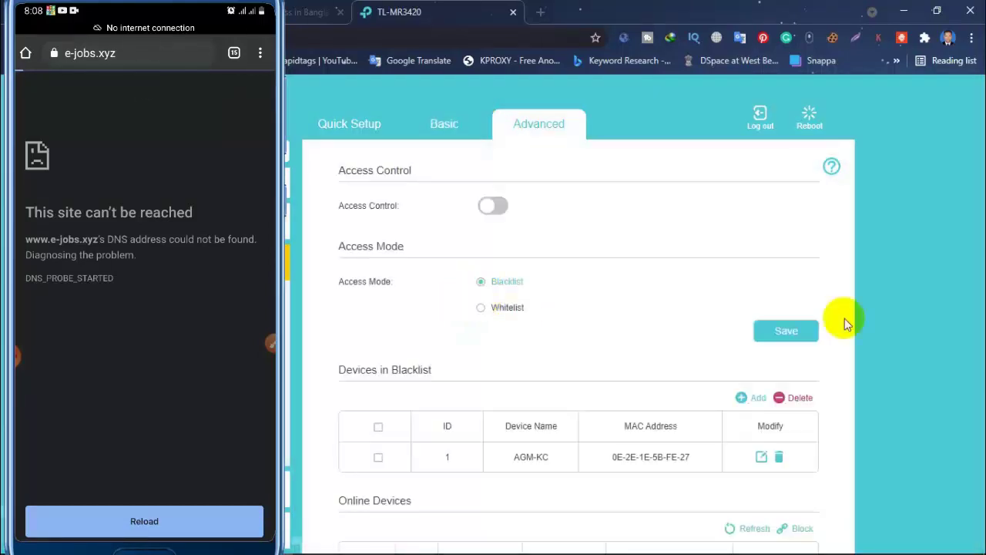
{"action": "left_click", "coordinate": [782, 330]}
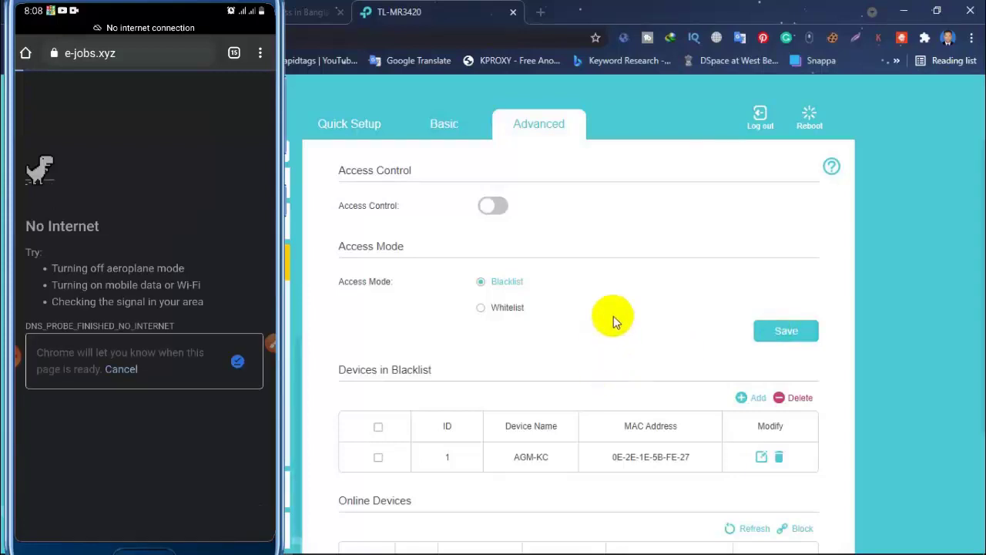